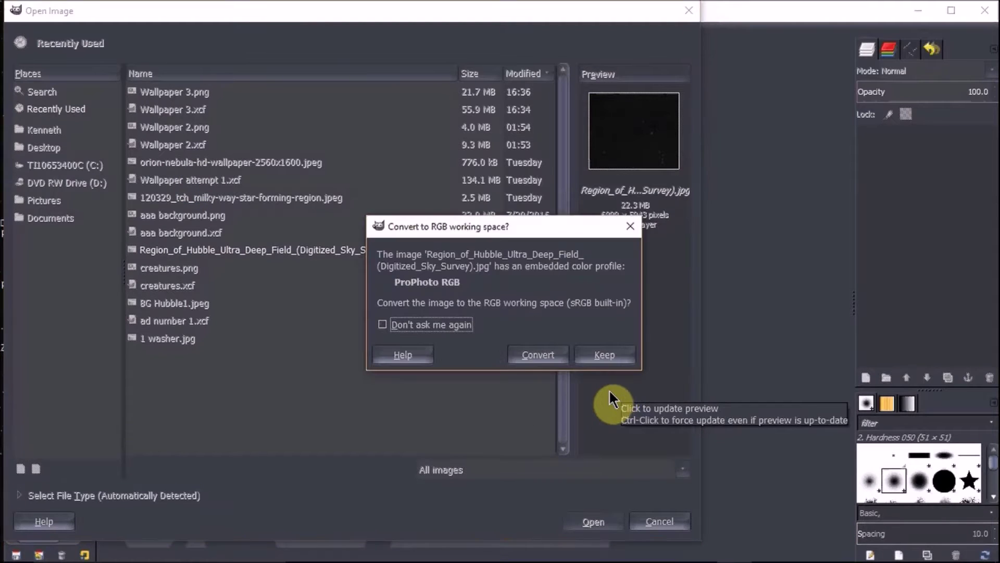
Open the star-field image keeping its embedded color profile, and add orion-nebula-hd-wallpaper-2560x1600.jpeg as a layer above it.
{"action": "left_click", "coordinate": [595, 359]}
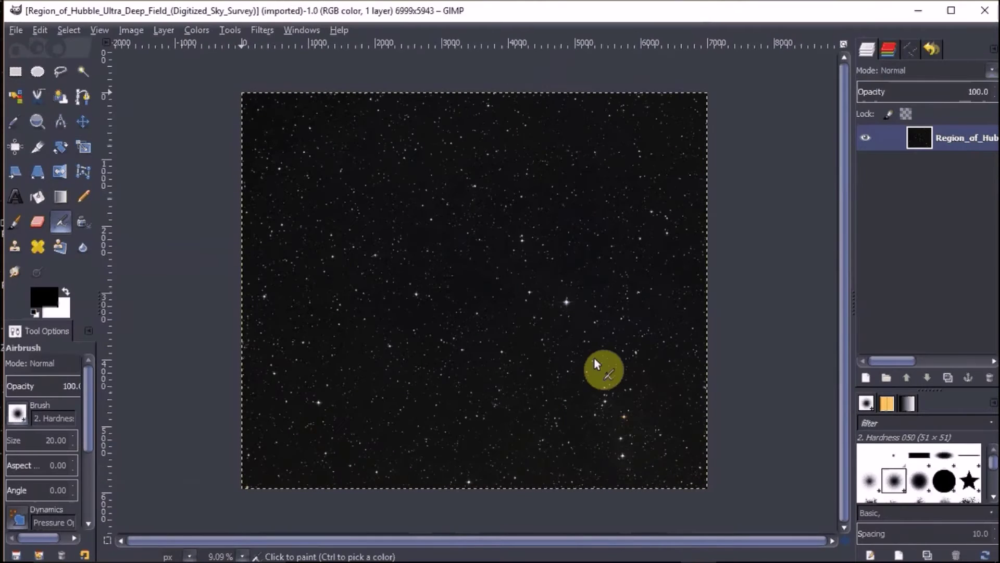
{"action": "left_click", "coordinate": [19, 30]}
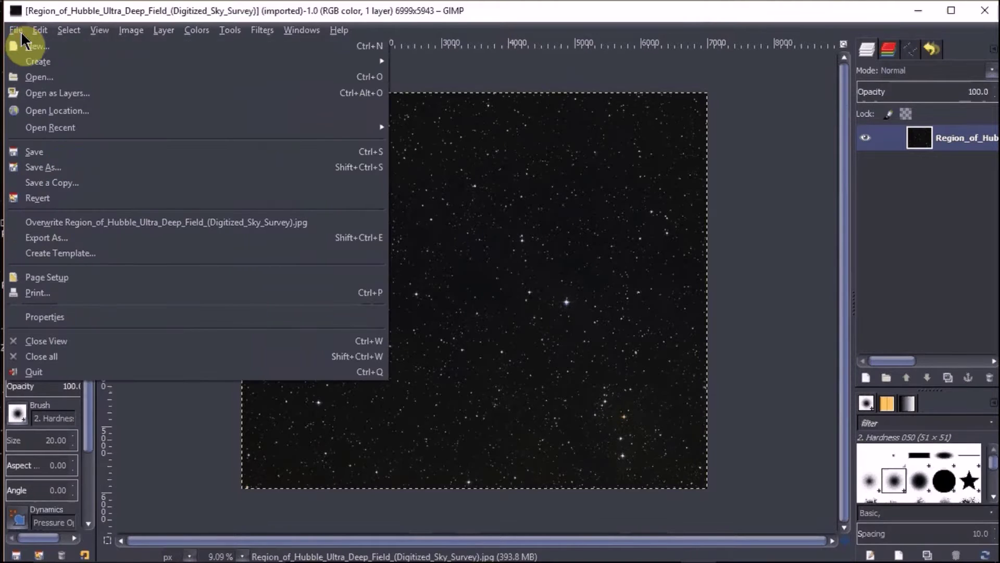
{"action": "left_click", "coordinate": [51, 85]}
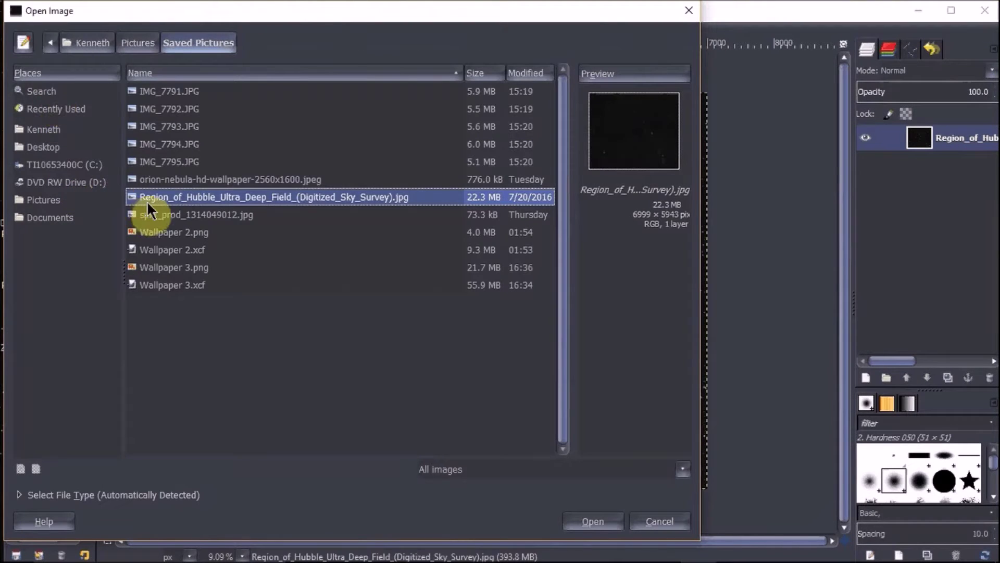
{"action": "left_click", "coordinate": [184, 178]}
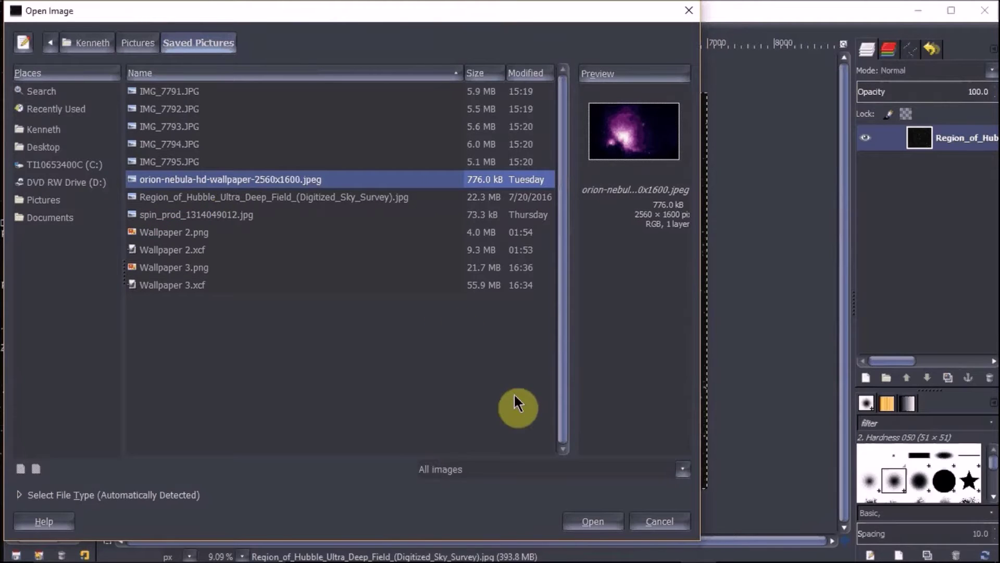
{"action": "left_click", "coordinate": [603, 519]}
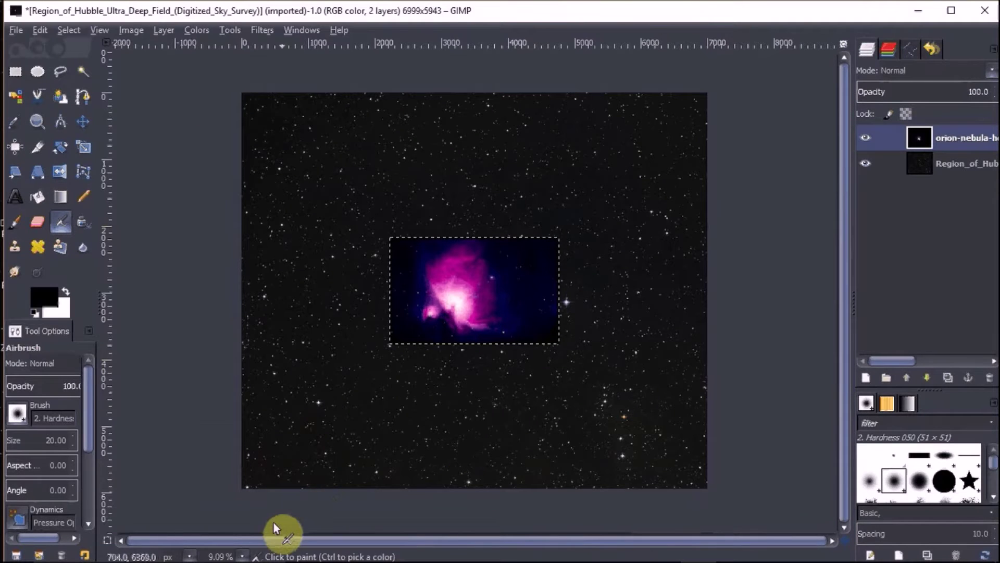
{"action": "left_click", "coordinate": [243, 556]}
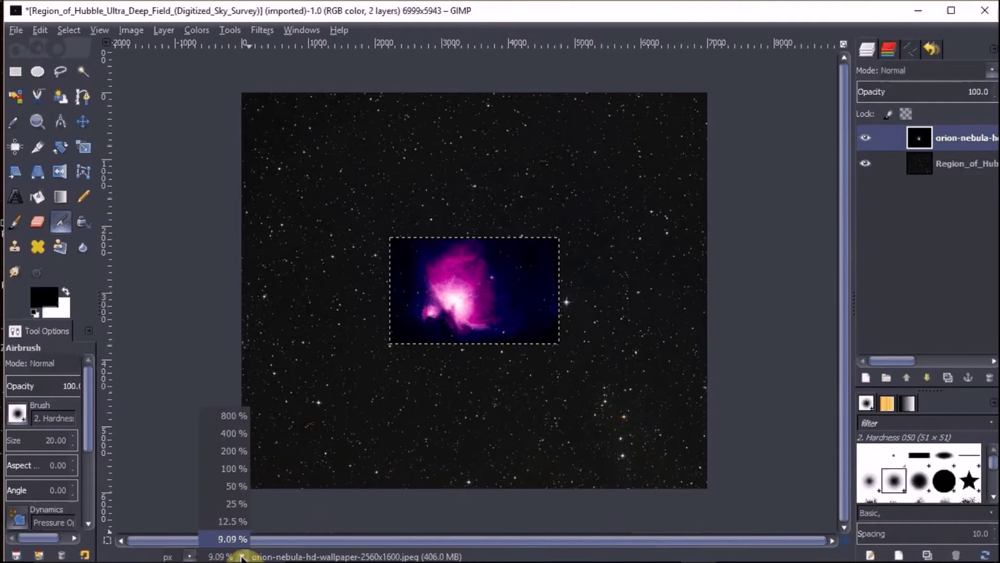
{"action": "left_click", "coordinate": [242, 520]}
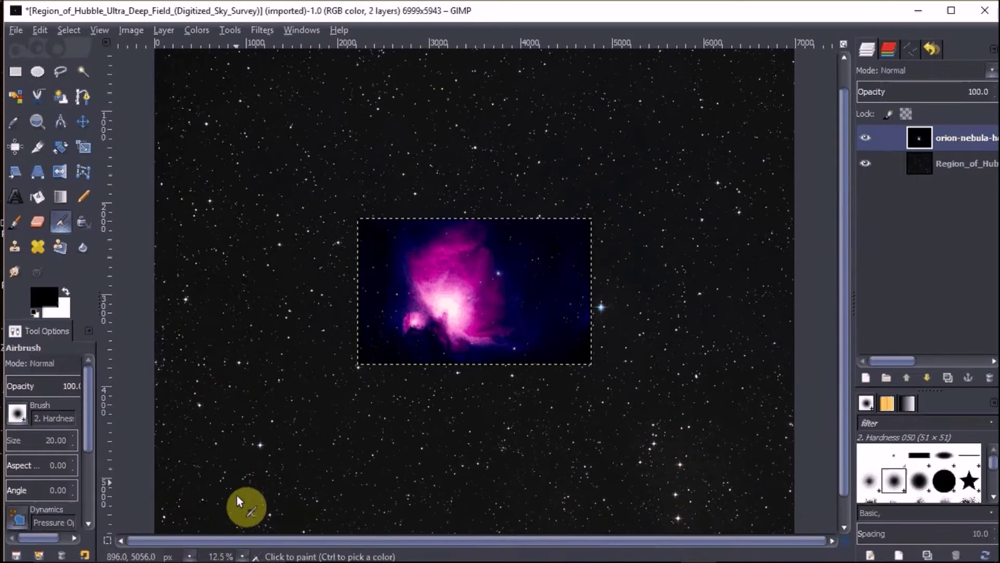
{"action": "left_click", "coordinate": [242, 556]}
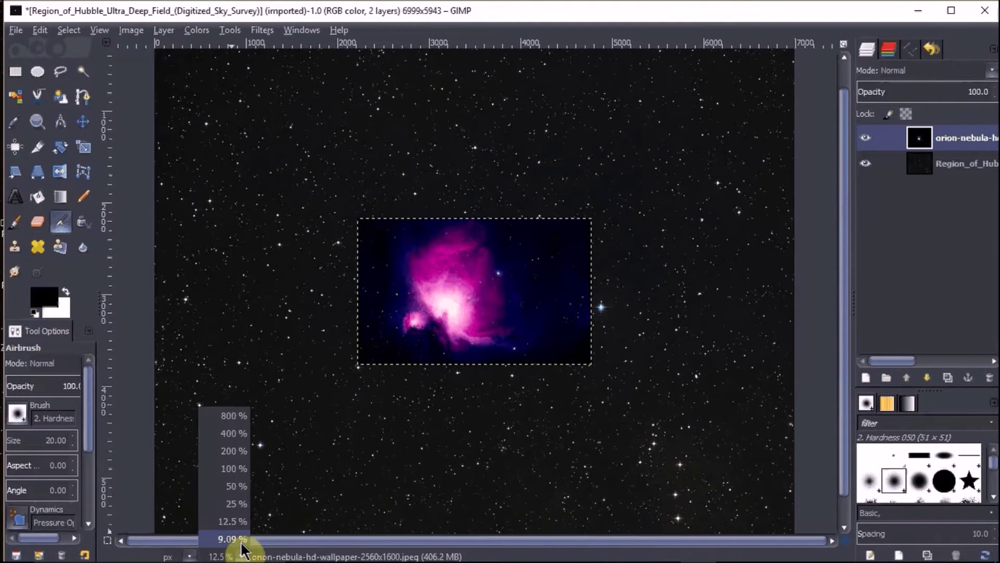
{"action": "left_click", "coordinate": [242, 542]}
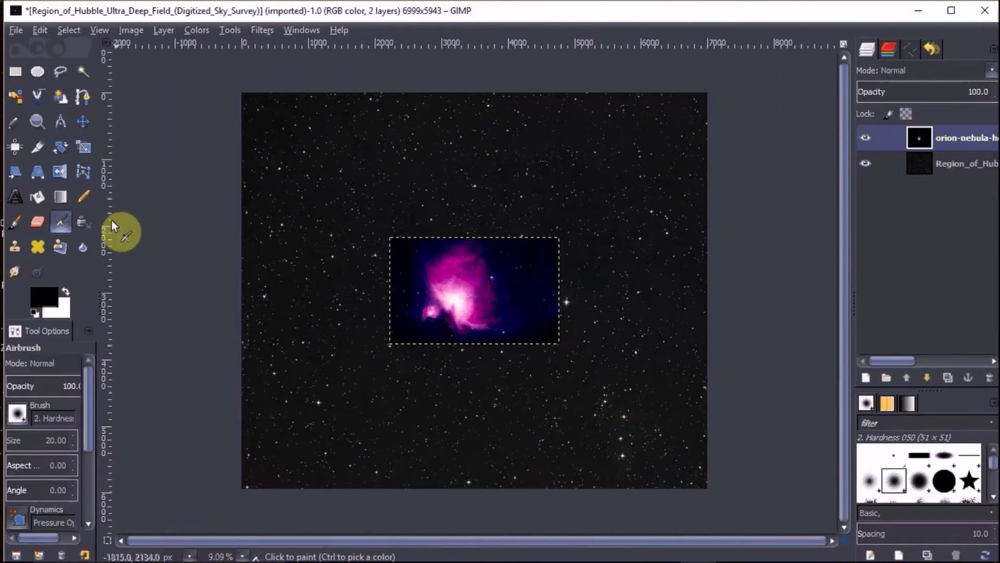
Scale the nebula layer with the Scale tool to about 8379 × 6649 pixels so it covers the whole star-field canvas.
{"action": "left_click", "coordinate": [84, 148]}
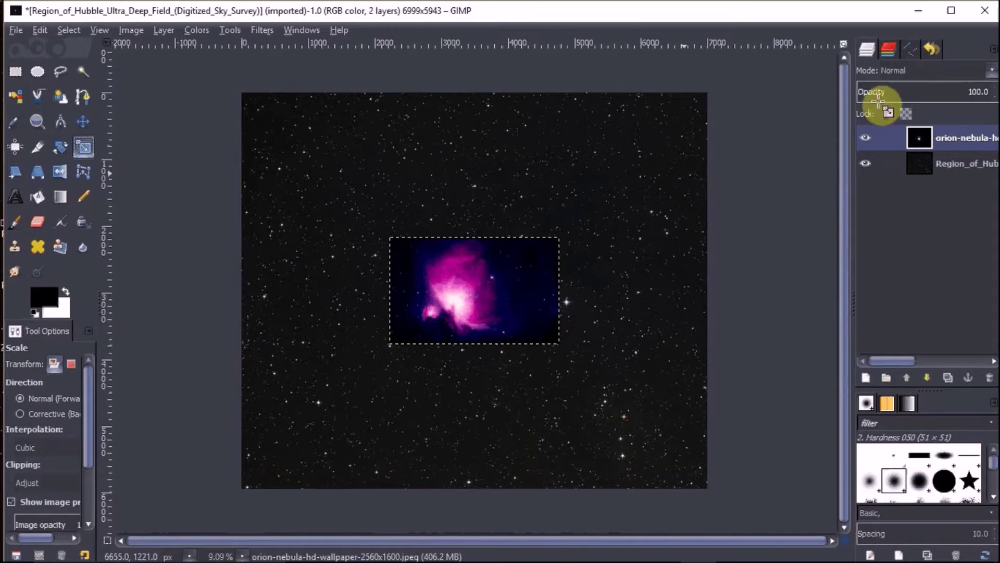
{"action": "left_click", "coordinate": [983, 138]}
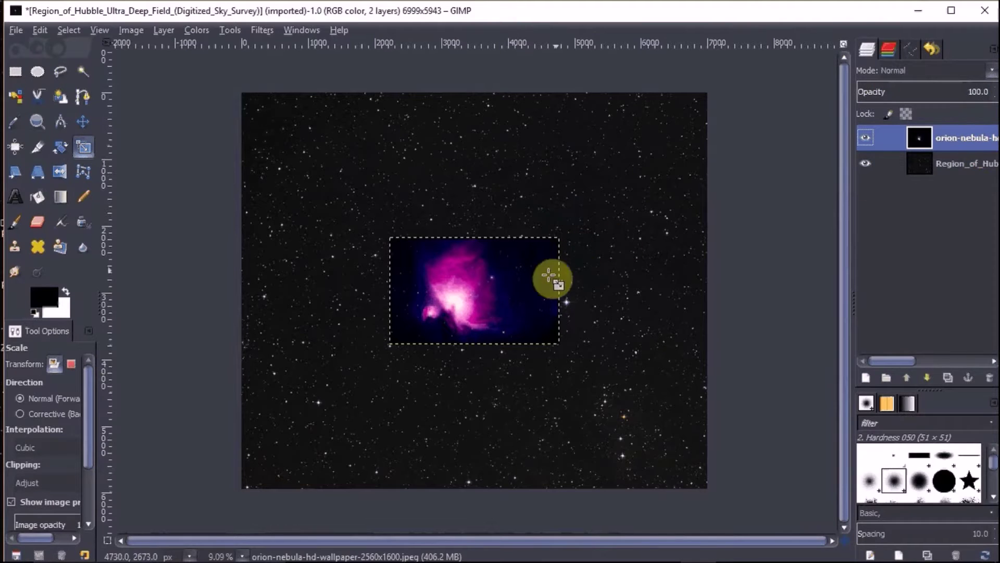
{"action": "left_click", "coordinate": [496, 296]}
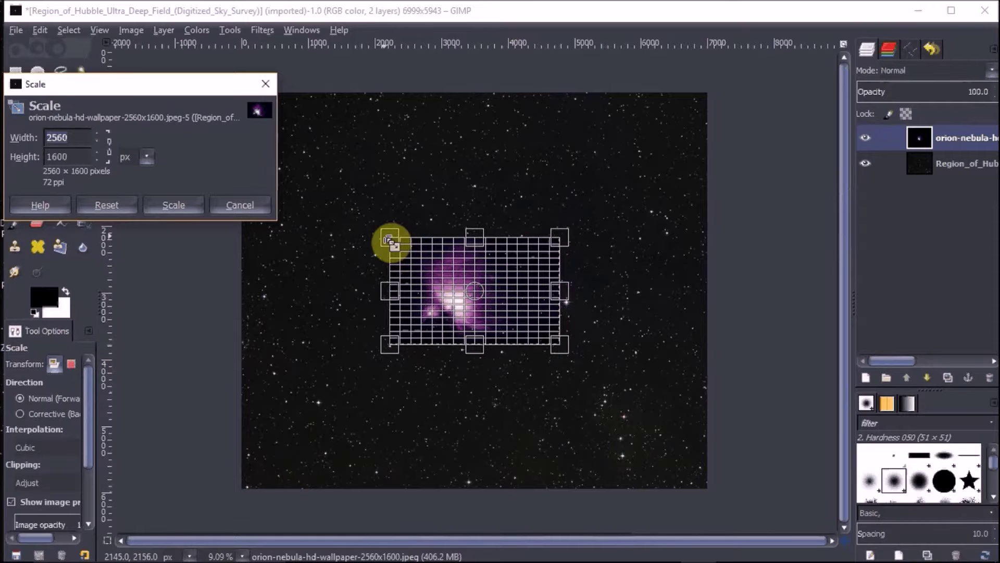
{"action": "left_click_drag", "start_coordinate": [389, 241], "coordinate": [276, 116]}
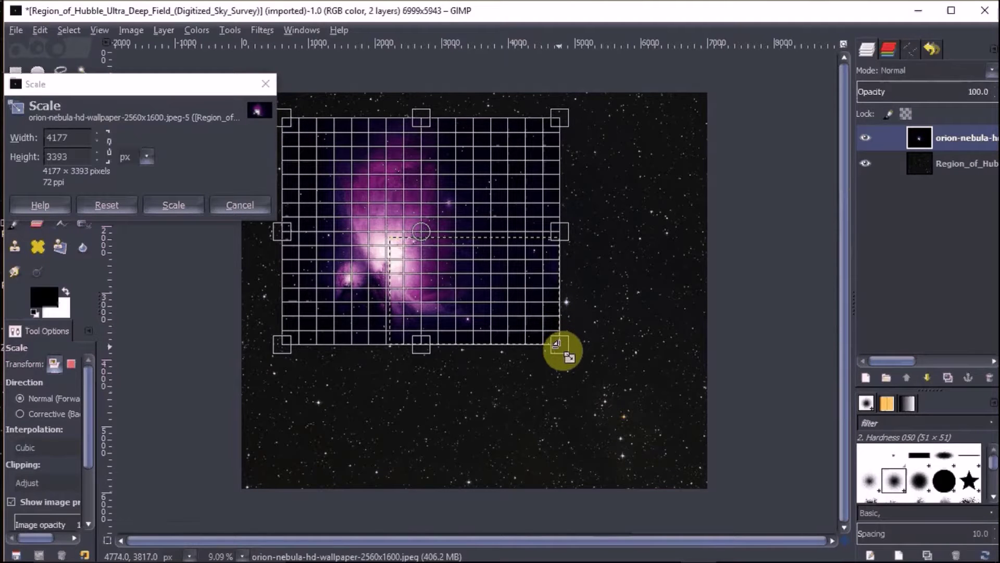
{"action": "left_click_drag", "start_coordinate": [561, 354], "coordinate": [695, 482]}
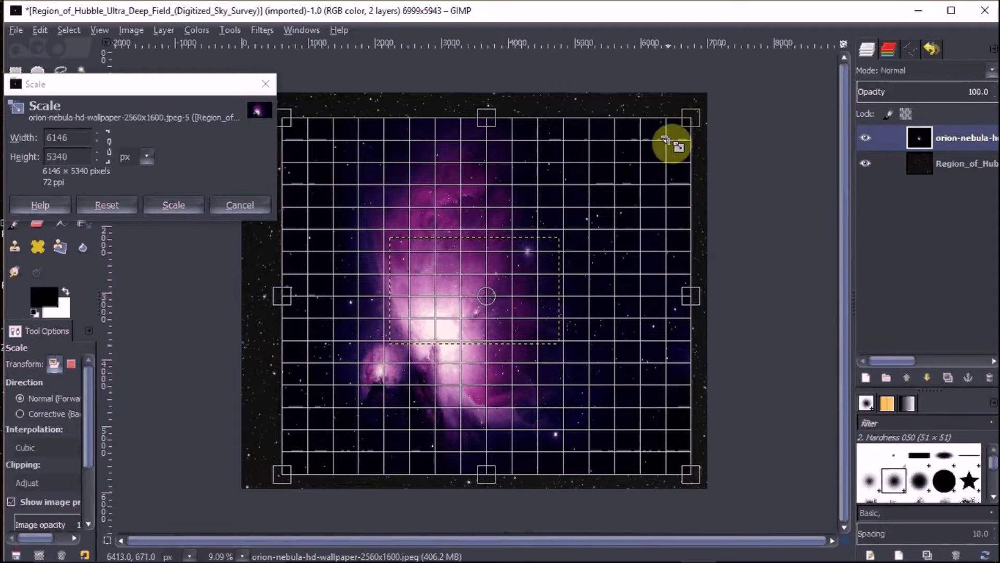
{"action": "left_click_drag", "start_coordinate": [699, 123], "coordinate": [733, 80]}
{"action": "left_click_drag", "start_coordinate": [308, 467], "coordinate": [216, 509]}
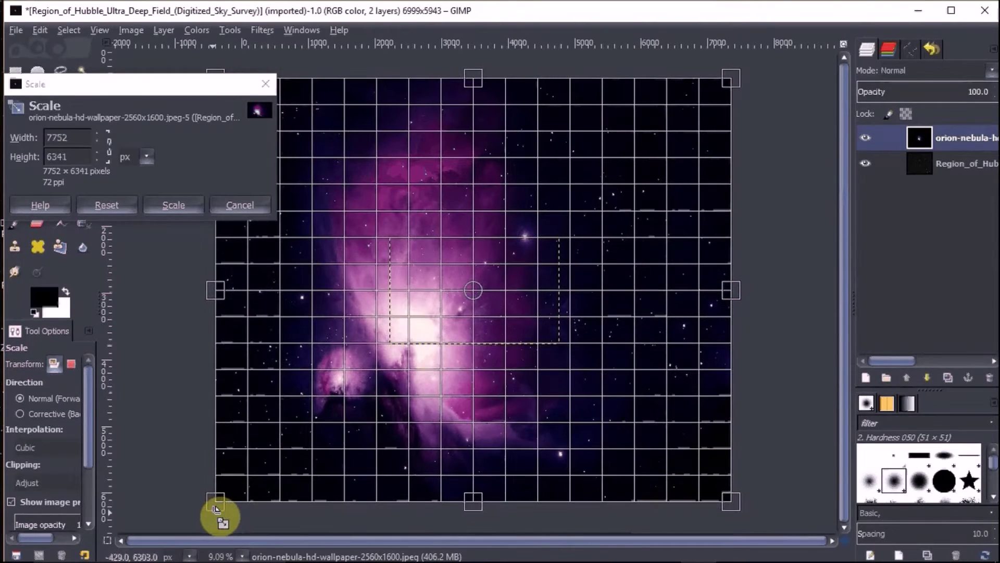
{"action": "left_click_drag", "start_coordinate": [216, 508], "coordinate": [205, 518]}
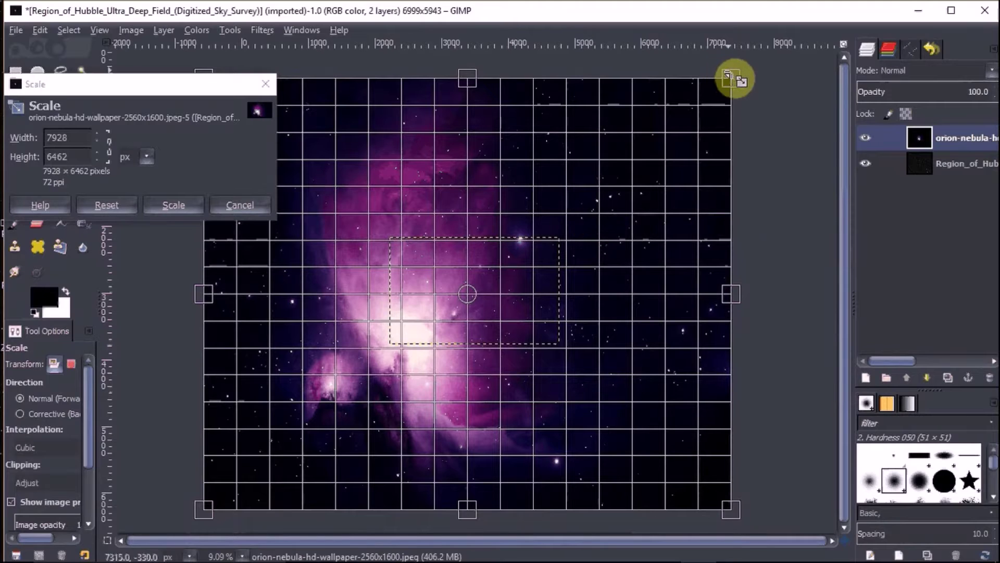
{"action": "left_click_drag", "start_coordinate": [746, 76], "coordinate": [763, 72]}
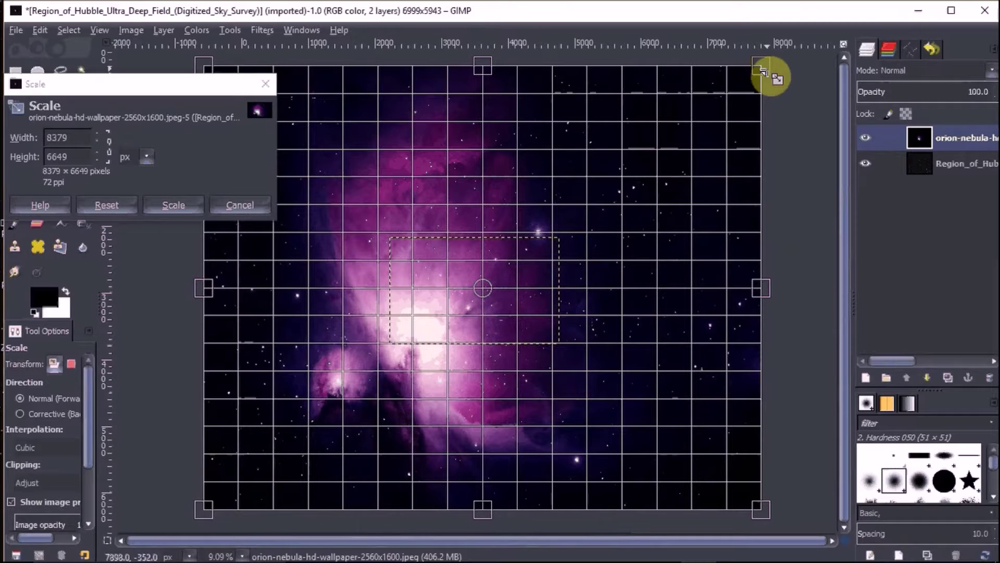
{"action": "left_click", "coordinate": [179, 205]}
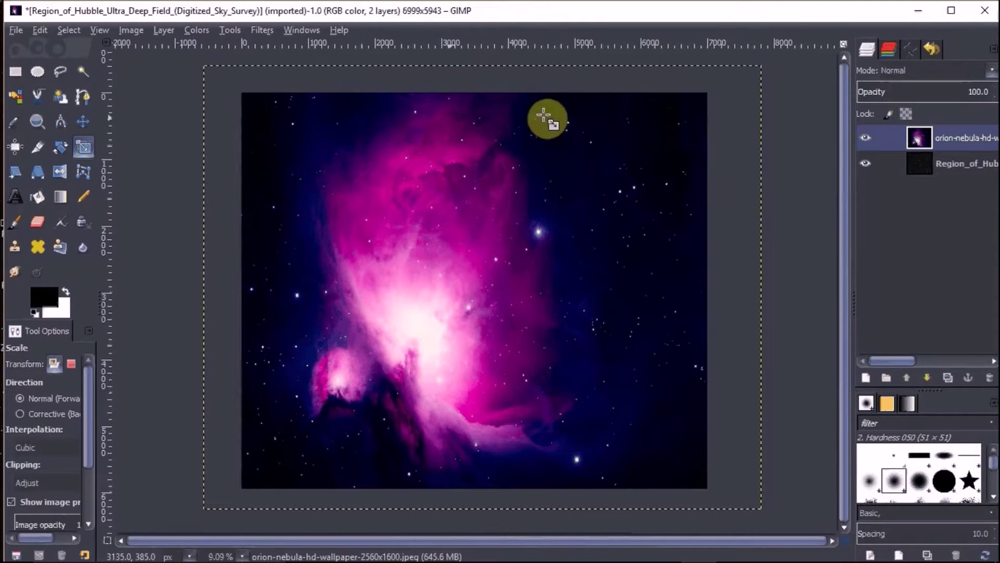
Toggle the nebula layer's visibility to compare it with the star-field layer underneath, leaving both layers shown.
{"action": "left_click", "coordinate": [866, 138]}
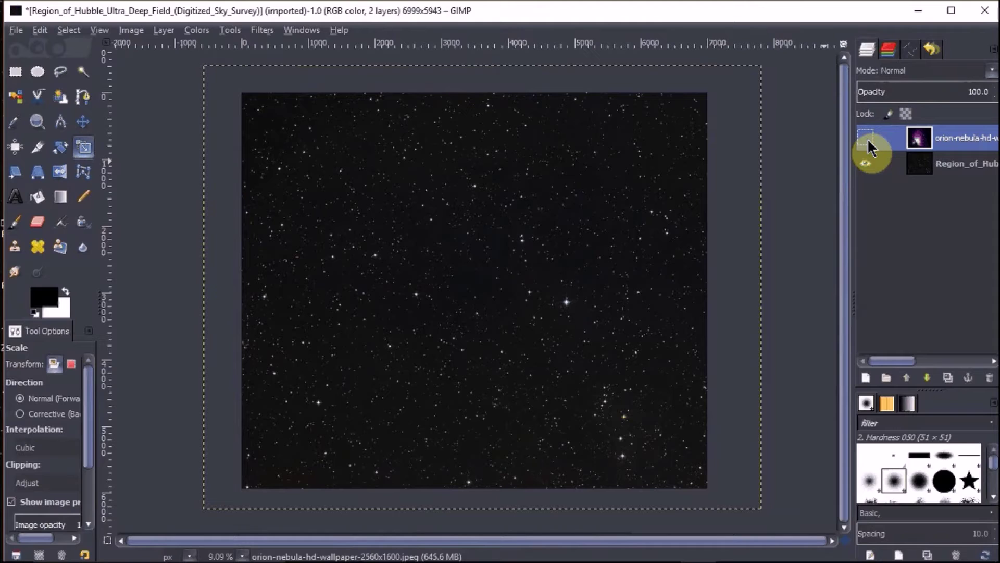
{"action": "left_click", "coordinate": [867, 138]}
{"action": "left_click", "coordinate": [868, 139]}
{"action": "left_click", "coordinate": [868, 139]}
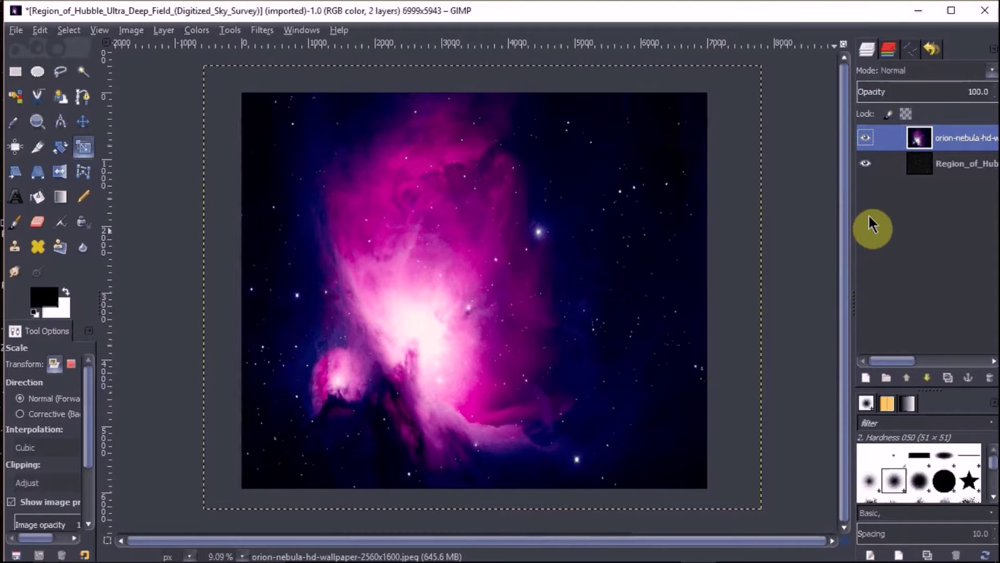
{"action": "left_click", "coordinate": [867, 163]}
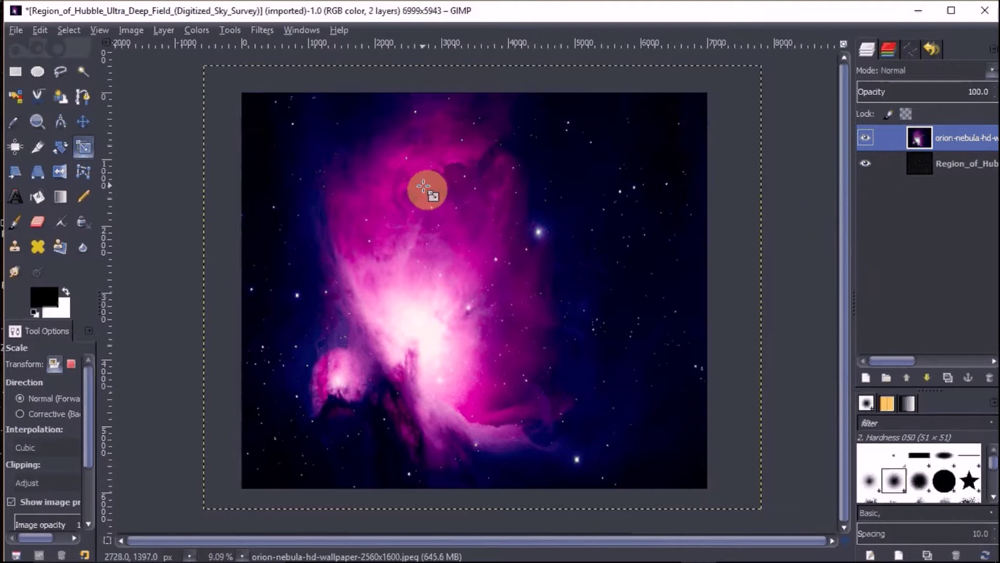
Set up the Eraser with the 2. Hardness 100 brush at size 206.
{"action": "left_click", "coordinate": [39, 220]}
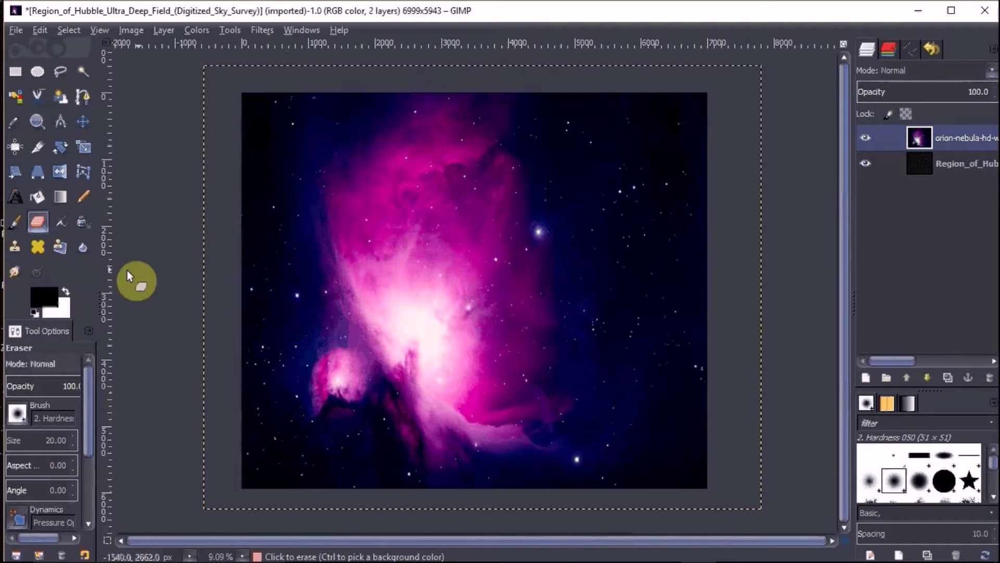
{"action": "left_click", "coordinate": [18, 414]}
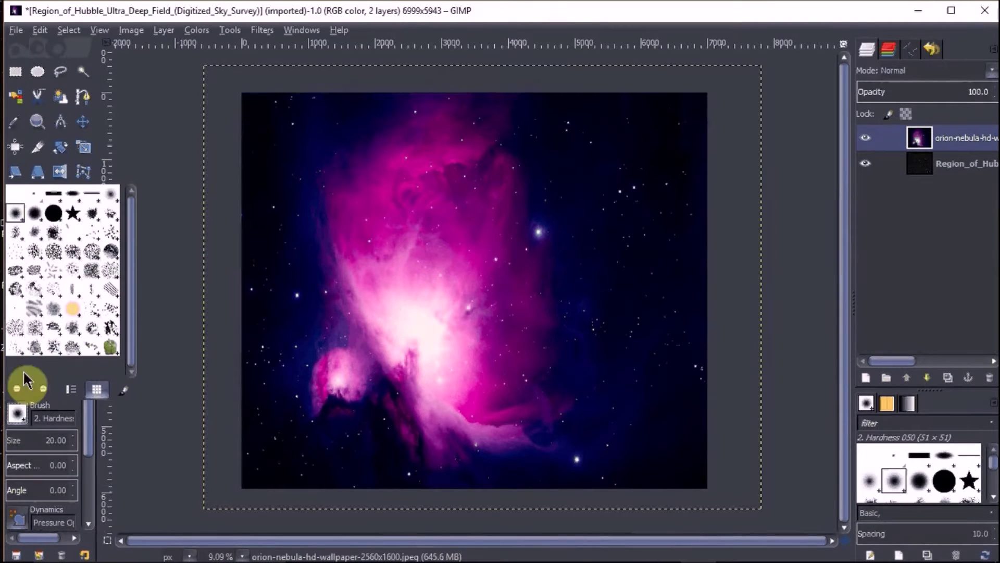
{"action": "left_click", "coordinate": [54, 212]}
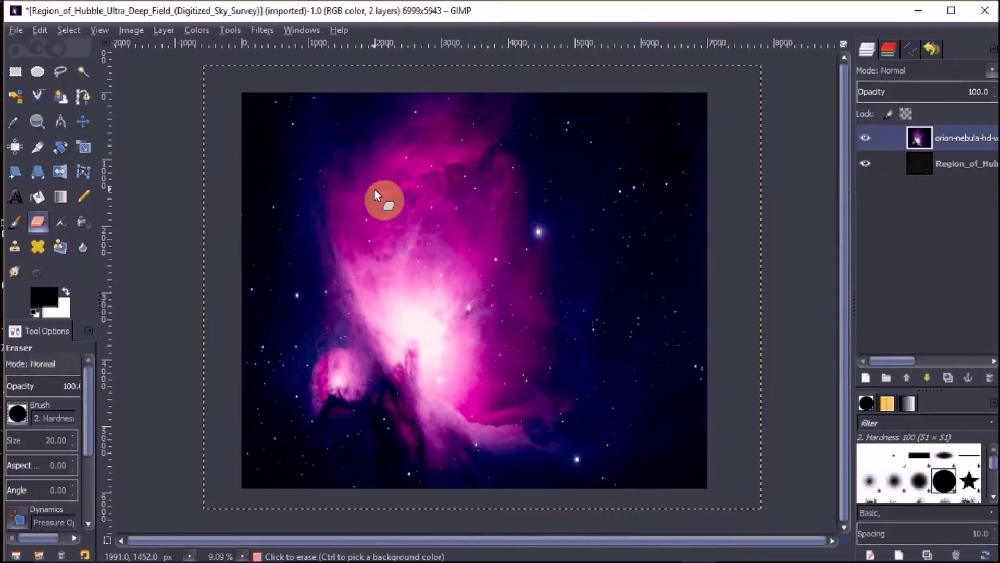
{"action": "left_click", "coordinate": [74, 436]}
{"action": "left_click", "coordinate": [74, 437]}
{"action": "left_click", "coordinate": [74, 438]}
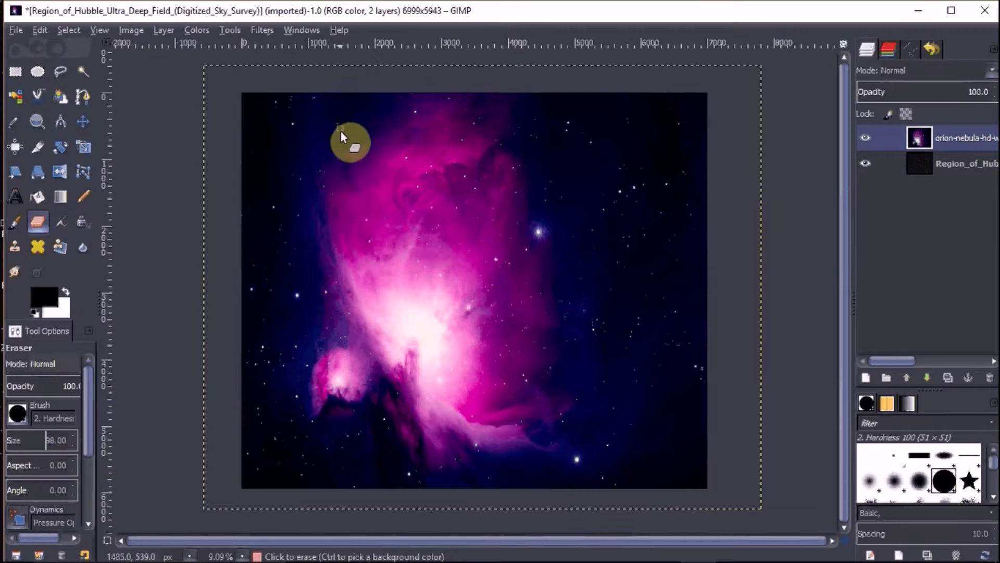
{"action": "left_click", "coordinate": [74, 438]}
{"action": "left_click", "coordinate": [73, 439]}
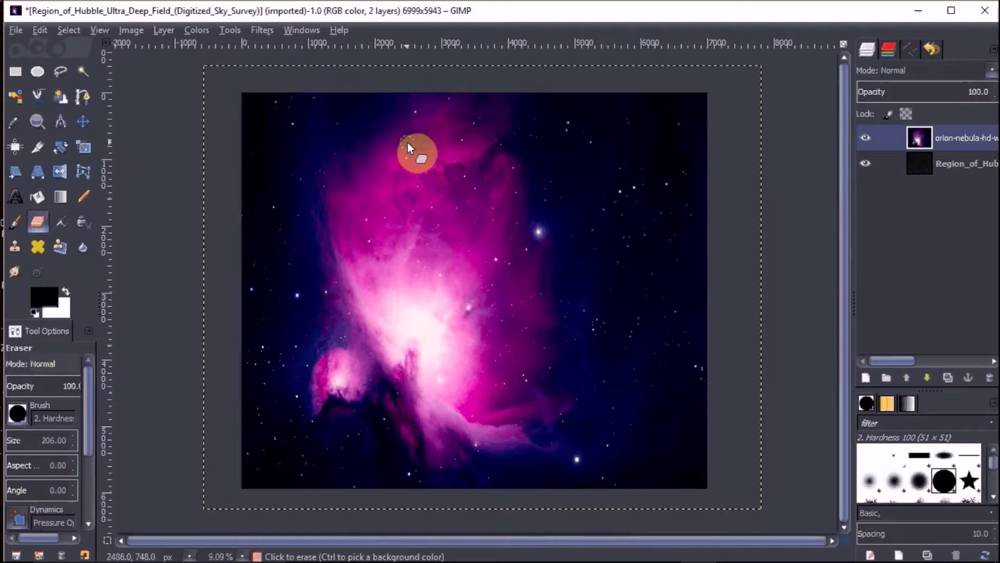
Erase the outlines of three elongated ovals stepping diagonally down across the nebula's pink area, and clear the gaps between them.
{"action": "left_click", "coordinate": [407, 143]}
{"action": "mouse_move", "coordinate": [415, 146]}
{"action": "left_mouse_down"}
{"action": "mouse_move", "coordinate": [441, 170]}
{"action": "mouse_move", "coordinate": [405, 215]}
{"action": "mouse_move", "coordinate": [383, 224]}
{"action": "mouse_move", "coordinate": [371, 218]}
{"action": "mouse_move", "coordinate": [392, 149]}
{"action": "mouse_move", "coordinate": [411, 118]}
{"action": "mouse_move", "coordinate": [423, 120]}
{"action": "left_mouse_up"}
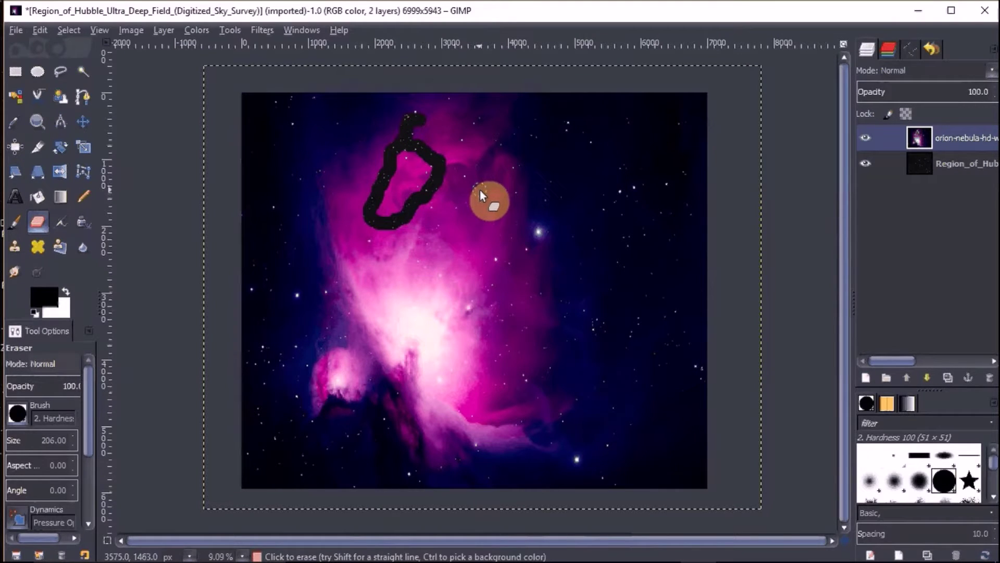
{"action": "mouse_move", "coordinate": [458, 189]}
{"action": "left_mouse_down"}
{"action": "mouse_move", "coordinate": [436, 213]}
{"action": "mouse_move", "coordinate": [428, 248]}
{"action": "mouse_move", "coordinate": [430, 265]}
{"action": "mouse_move", "coordinate": [449, 261]}
{"action": "left_mouse_up"}
{"action": "mouse_move", "coordinate": [455, 257]}
{"action": "left_mouse_down"}
{"action": "mouse_move", "coordinate": [488, 216]}
{"action": "mouse_move", "coordinate": [485, 196]}
{"action": "mouse_move", "coordinate": [489, 215]}
{"action": "left_mouse_up"}
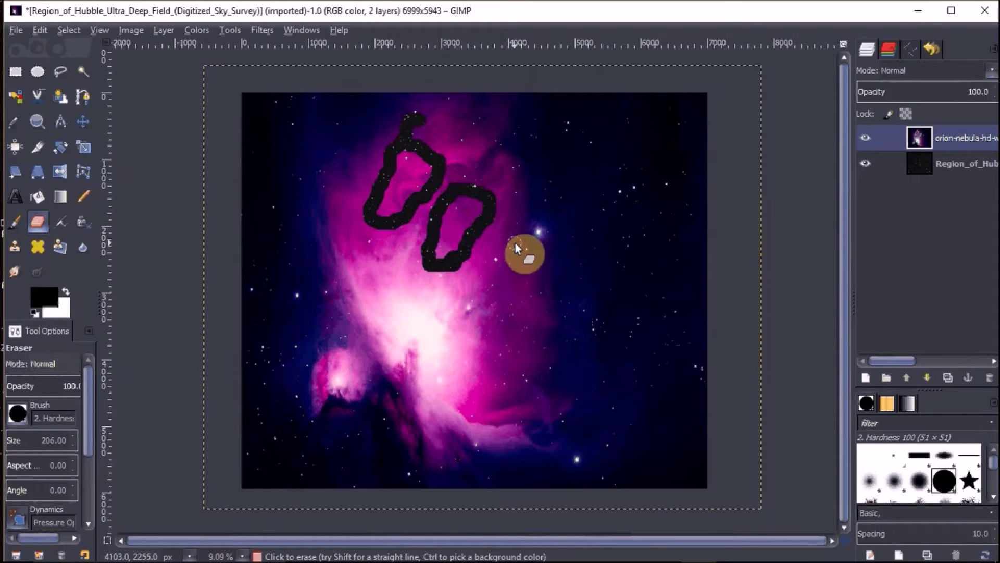
{"action": "mouse_move", "coordinate": [494, 241]}
{"action": "left_mouse_down"}
{"action": "mouse_move", "coordinate": [465, 278]}
{"action": "mouse_move", "coordinate": [466, 308]}
{"action": "left_mouse_up"}
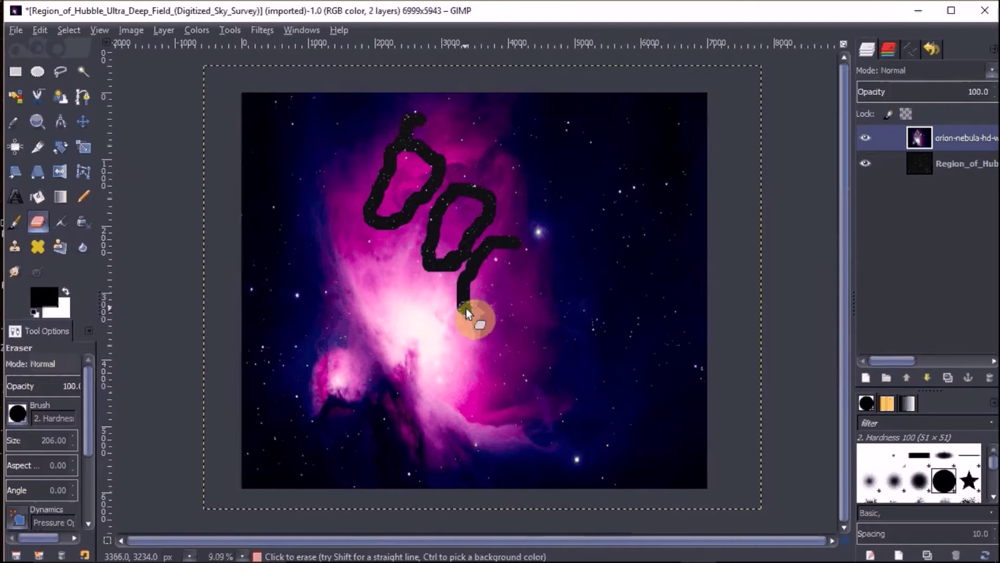
{"action": "mouse_move", "coordinate": [477, 311]}
{"action": "left_mouse_down"}
{"action": "mouse_move", "coordinate": [523, 271]}
{"action": "mouse_move", "coordinate": [513, 238]}
{"action": "mouse_move", "coordinate": [491, 230]}
{"action": "mouse_move", "coordinate": [442, 290]}
{"action": "mouse_move", "coordinate": [445, 277]}
{"action": "mouse_move", "coordinate": [432, 284]}
{"action": "mouse_move", "coordinate": [390, 267]}
{"action": "mouse_move", "coordinate": [452, 174]}
{"action": "mouse_move", "coordinate": [417, 237]}
{"action": "mouse_move", "coordinate": [426, 281]}
{"action": "mouse_move", "coordinate": [411, 239]}
{"action": "mouse_move", "coordinate": [399, 239]}
{"action": "mouse_move", "coordinate": [405, 225]}
{"action": "mouse_move", "coordinate": [374, 237]}
{"action": "left_mouse_up"}
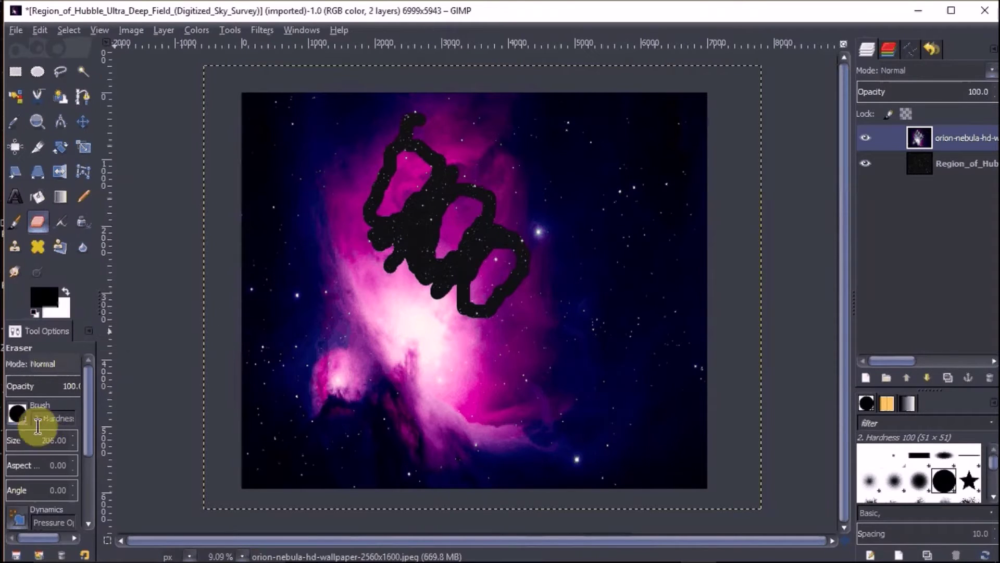
Enlarge the eraser brush to size 628.
{"action": "scroll", "coordinate": [75, 444], "scroll_direction": "up", "scroll_amount": 4}
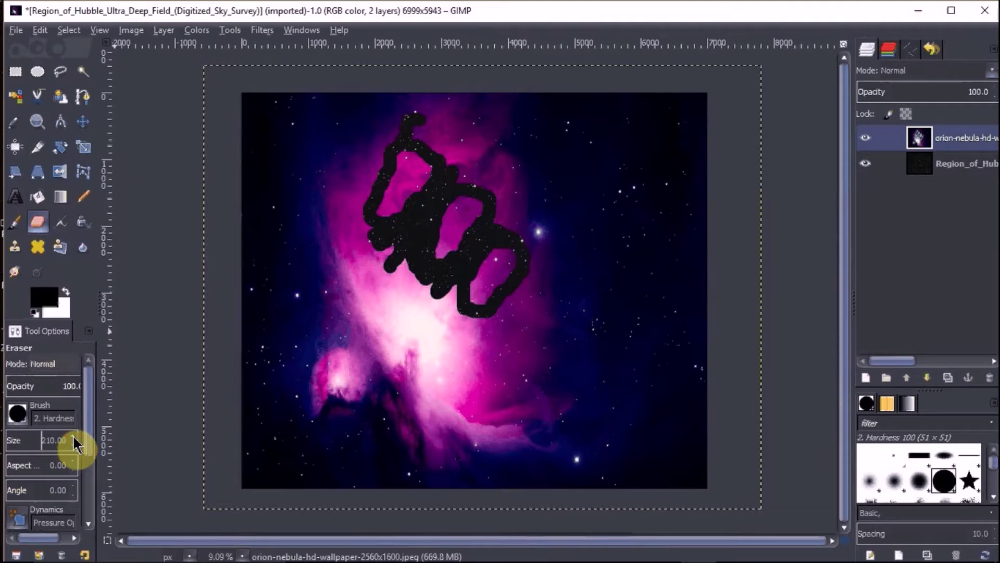
{"action": "scroll", "coordinate": [75, 444], "scroll_direction": "up", "scroll_amount": 5}
{"action": "scroll", "coordinate": [75, 443], "scroll_direction": "up", "scroll_amount": 15}
{"action": "scroll", "coordinate": [76, 444], "scroll_direction": "up", "scroll_amount": 15}
{"action": "scroll", "coordinate": [75, 443], "scroll_direction": "up", "scroll_amount": 7}
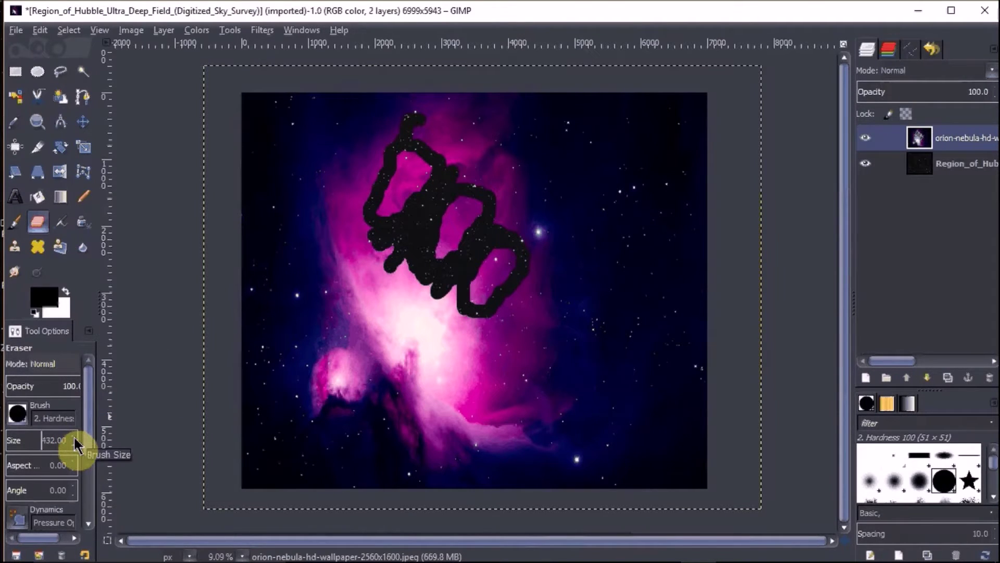
{"action": "scroll", "coordinate": [77, 445], "scroll_direction": "up", "scroll_amount": 8}
{"action": "scroll", "coordinate": [76, 445], "scroll_direction": "up", "scroll_amount": 14}
{"action": "scroll", "coordinate": [76, 444], "scroll_direction": "up", "scroll_amount": 14}
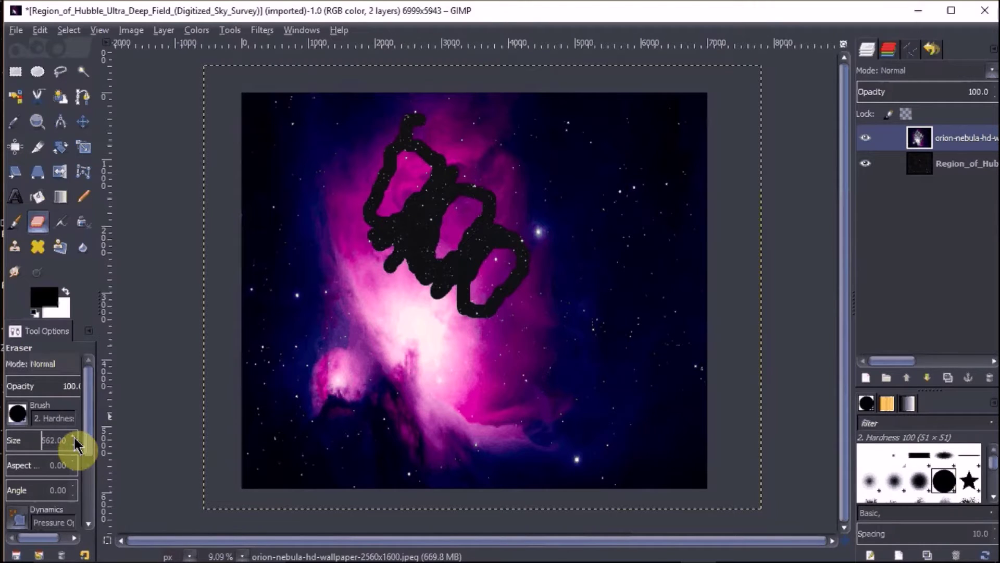
{"action": "scroll", "coordinate": [76, 445], "scroll_direction": "up", "scroll_amount": 4}
Erase all the remaining nebula around the three oval shapes so only they are left over the star field.
{"action": "mouse_move", "coordinate": [318, 285]}
{"action": "left_mouse_down"}
{"action": "mouse_move", "coordinate": [320, 256]}
{"action": "mouse_move", "coordinate": [349, 267]}
{"action": "mouse_move", "coordinate": [362, 254]}
{"action": "mouse_move", "coordinate": [346, 197]}
{"action": "mouse_move", "coordinate": [376, 131]}
{"action": "mouse_move", "coordinate": [407, 98]}
{"action": "mouse_move", "coordinate": [462, 91]}
{"action": "mouse_move", "coordinate": [509, 65]}
{"action": "mouse_move", "coordinate": [624, 94]}
{"action": "mouse_move", "coordinate": [639, 113]}
{"action": "mouse_move", "coordinate": [502, 107]}
{"action": "mouse_move", "coordinate": [458, 126]}
{"action": "mouse_move", "coordinate": [410, 124]}
{"action": "mouse_move", "coordinate": [358, 139]}
{"action": "mouse_move", "coordinate": [280, 291]}
{"action": "mouse_move", "coordinate": [260, 296]}
{"action": "mouse_move", "coordinate": [252, 260]}
{"action": "mouse_move", "coordinate": [352, 89]}
{"action": "mouse_move", "coordinate": [367, 102]}
{"action": "mouse_move", "coordinate": [190, 114]}
{"action": "mouse_move", "coordinate": [255, 173]}
{"action": "mouse_move", "coordinate": [241, 223]}
{"action": "mouse_move", "coordinate": [296, 136]}
{"action": "mouse_move", "coordinate": [295, 180]}
{"action": "mouse_move", "coordinate": [234, 320]}
{"action": "mouse_move", "coordinate": [242, 505]}
{"action": "mouse_move", "coordinate": [220, 484]}
{"action": "mouse_move", "coordinate": [265, 337]}
{"action": "mouse_move", "coordinate": [253, 171]}
{"action": "mouse_move", "coordinate": [224, 85]}
{"action": "mouse_move", "coordinate": [203, 161]}
{"action": "mouse_move", "coordinate": [199, 318]}
{"action": "mouse_move", "coordinate": [219, 508]}
{"action": "mouse_move", "coordinate": [269, 477]}
{"action": "mouse_move", "coordinate": [394, 493]}
{"action": "mouse_move", "coordinate": [542, 471]}
{"action": "mouse_move", "coordinate": [585, 486]}
{"action": "mouse_move", "coordinate": [520, 511]}
{"action": "mouse_move", "coordinate": [562, 430]}
{"action": "mouse_move", "coordinate": [551, 501]}
{"action": "mouse_move", "coordinate": [595, 449]}
{"action": "mouse_move", "coordinate": [596, 428]}
{"action": "mouse_move", "coordinate": [604, 496]}
{"action": "mouse_move", "coordinate": [615, 495]}
{"action": "mouse_move", "coordinate": [662, 369]}
{"action": "mouse_move", "coordinate": [665, 425]}
{"action": "mouse_move", "coordinate": [676, 462]}
{"action": "mouse_move", "coordinate": [687, 446]}
{"action": "mouse_move", "coordinate": [695, 503]}
{"action": "mouse_move", "coordinate": [740, 362]}
{"action": "mouse_move", "coordinate": [721, 503]}
{"action": "mouse_move", "coordinate": [761, 432]}
{"action": "mouse_move", "coordinate": [733, 321]}
{"action": "mouse_move", "coordinate": [757, 181]}
{"action": "mouse_move", "coordinate": [730, 73]}
{"action": "mouse_move", "coordinate": [732, 180]}
{"action": "mouse_move", "coordinate": [697, 438]}
{"action": "mouse_move", "coordinate": [703, 503]}
{"action": "mouse_move", "coordinate": [695, 324]}
{"action": "mouse_move", "coordinate": [771, 477]}
{"action": "mouse_move", "coordinate": [732, 482]}
{"action": "mouse_move", "coordinate": [760, 331]}
{"action": "mouse_move", "coordinate": [703, 141]}
{"action": "mouse_move", "coordinate": [676, 104]}
{"action": "mouse_move", "coordinate": [714, 113]}
{"action": "mouse_move", "coordinate": [679, 165]}
{"action": "mouse_move", "coordinate": [512, 320]}
{"action": "mouse_move", "coordinate": [551, 250]}
{"action": "mouse_move", "coordinate": [498, 167]}
{"action": "mouse_move", "coordinate": [456, 151]}
{"action": "mouse_move", "coordinate": [521, 165]}
{"action": "mouse_move", "coordinate": [556, 229]}
{"action": "mouse_move", "coordinate": [560, 295]}
{"action": "mouse_move", "coordinate": [480, 149]}
{"action": "mouse_move", "coordinate": [473, 174]}
{"action": "mouse_move", "coordinate": [509, 214]}
{"action": "left_mouse_up"}
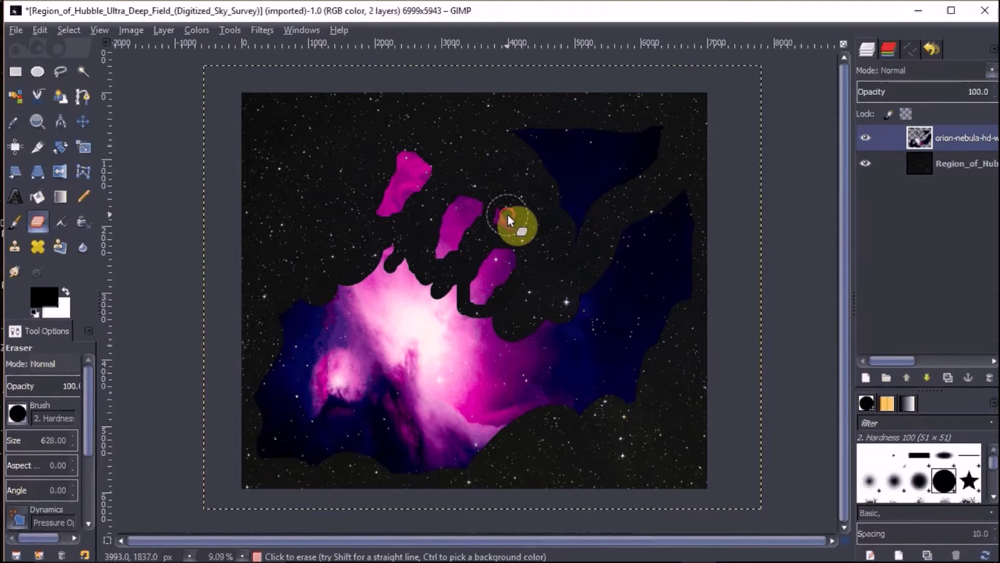
{"action": "mouse_move", "coordinate": [509, 216]}
{"action": "left_mouse_down"}
{"action": "mouse_move", "coordinate": [534, 231]}
{"action": "mouse_move", "coordinate": [563, 286]}
{"action": "mouse_move", "coordinate": [541, 332]}
{"action": "mouse_move", "coordinate": [507, 336]}
{"action": "mouse_move", "coordinate": [409, 407]}
{"action": "mouse_move", "coordinate": [347, 477]}
{"action": "mouse_move", "coordinate": [302, 310]}
{"action": "mouse_move", "coordinate": [289, 322]}
{"action": "mouse_move", "coordinate": [279, 465]}
{"action": "mouse_move", "coordinate": [311, 438]}
{"action": "mouse_move", "coordinate": [313, 397]}
{"action": "mouse_move", "coordinate": [318, 521]}
{"action": "mouse_move", "coordinate": [333, 448]}
{"action": "mouse_move", "coordinate": [304, 446]}
{"action": "mouse_move", "coordinate": [259, 467]}
{"action": "mouse_move", "coordinate": [258, 459]}
{"action": "mouse_move", "coordinate": [257, 400]}
{"action": "mouse_move", "coordinate": [330, 321]}
{"action": "left_mouse_up"}
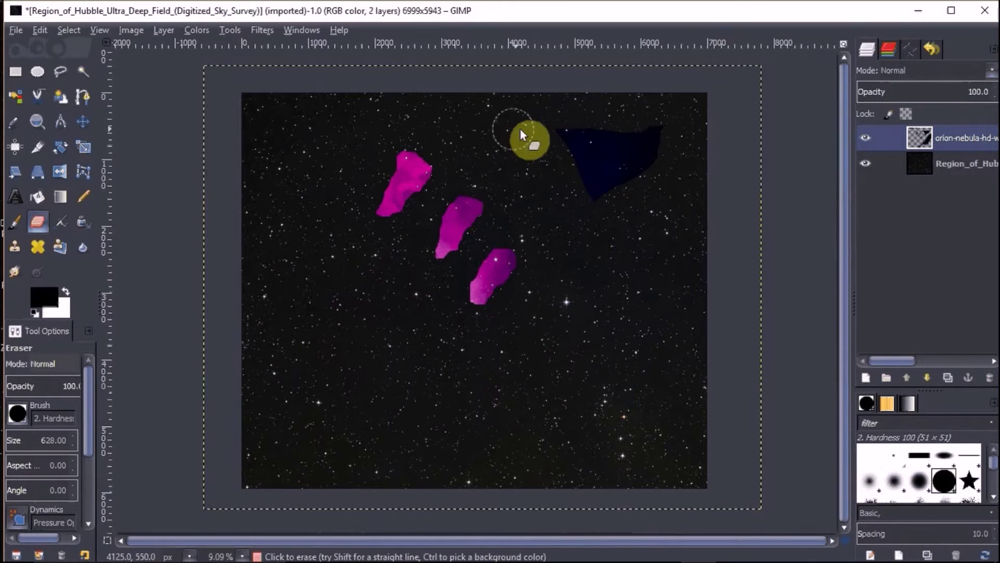
{"action": "mouse_move", "coordinate": [520, 129]}
{"action": "left_mouse_down"}
{"action": "mouse_move", "coordinate": [618, 200]}
{"action": "mouse_move", "coordinate": [599, 99]}
{"action": "mouse_move", "coordinate": [604, 130]}
{"action": "mouse_move", "coordinate": [585, 123]}
{"action": "mouse_move", "coordinate": [626, 148]}
{"action": "mouse_move", "coordinate": [646, 107]}
{"action": "mouse_move", "coordinate": [667, 196]}
{"action": "mouse_move", "coordinate": [668, 125]}
{"action": "mouse_move", "coordinate": [688, 73]}
{"action": "mouse_move", "coordinate": [708, 94]}
{"action": "mouse_move", "coordinate": [724, 172]}
{"action": "mouse_move", "coordinate": [585, 99]}
{"action": "mouse_move", "coordinate": [423, 97]}
{"action": "mouse_move", "coordinate": [440, 59]}
{"action": "left_mouse_up"}
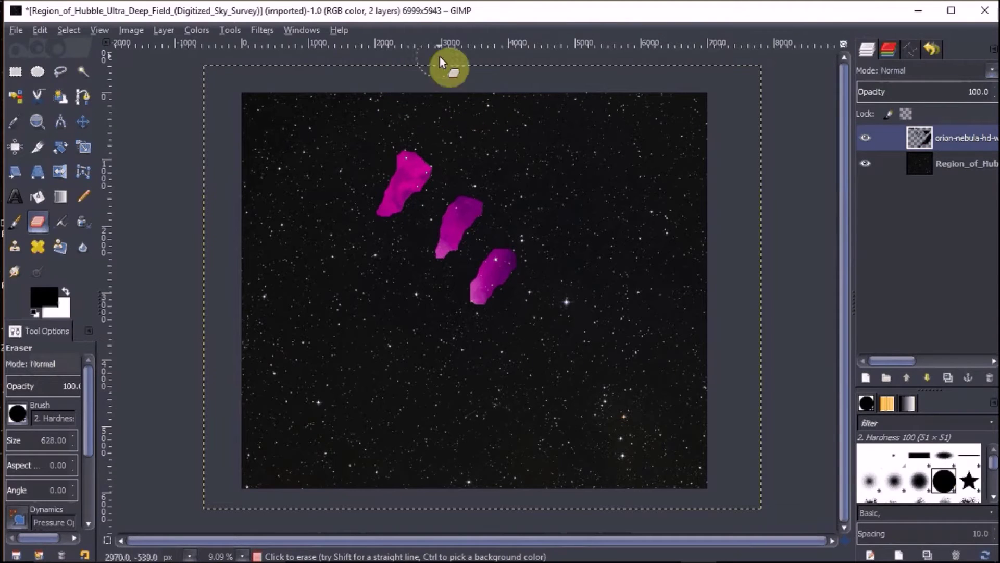
{"action": "mouse_move", "coordinate": [499, 75]}
{"action": "left_mouse_down"}
{"action": "mouse_move", "coordinate": [552, 76]}
{"action": "mouse_move", "coordinate": [374, 77]}
{"action": "mouse_move", "coordinate": [296, 58]}
{"action": "left_mouse_up"}
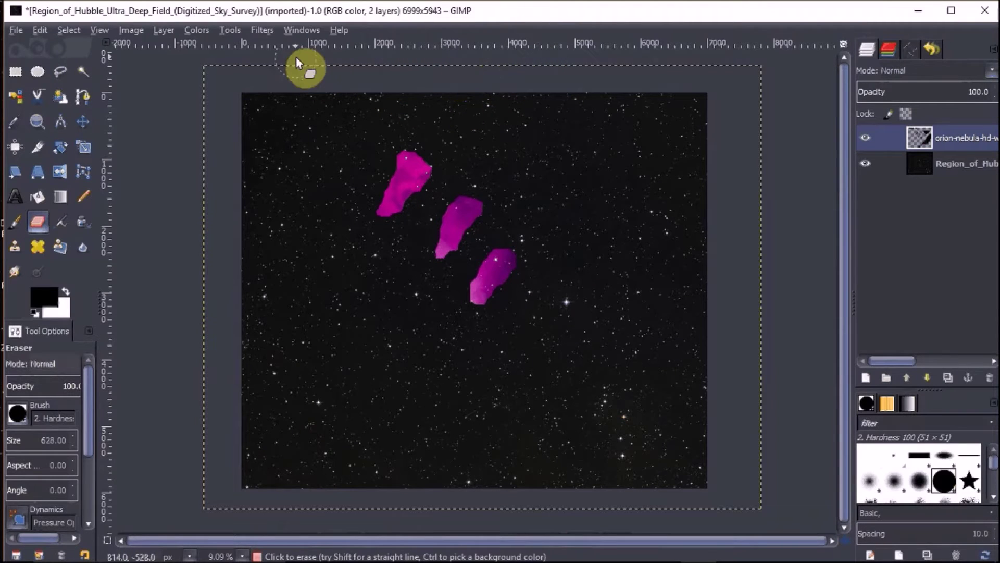
{"action": "mouse_move", "coordinate": [220, 101]}
{"action": "left_mouse_down"}
{"action": "mouse_move", "coordinate": [215, 83]}
{"action": "mouse_move", "coordinate": [205, 327]}
{"action": "mouse_move", "coordinate": [212, 514]}
{"action": "mouse_move", "coordinate": [296, 539]}
{"action": "mouse_move", "coordinate": [304, 440]}
{"action": "mouse_move", "coordinate": [395, 507]}
{"action": "mouse_move", "coordinate": [543, 469]}
{"action": "mouse_move", "coordinate": [641, 475]}
{"action": "mouse_move", "coordinate": [694, 369]}
{"action": "mouse_move", "coordinate": [703, 401]}
{"action": "mouse_move", "coordinate": [695, 196]}
{"action": "mouse_move", "coordinate": [575, 129]}
{"action": "mouse_move", "coordinate": [305, 18]}
{"action": "mouse_move", "coordinate": [102, 66]}
{"action": "left_mouse_up"}
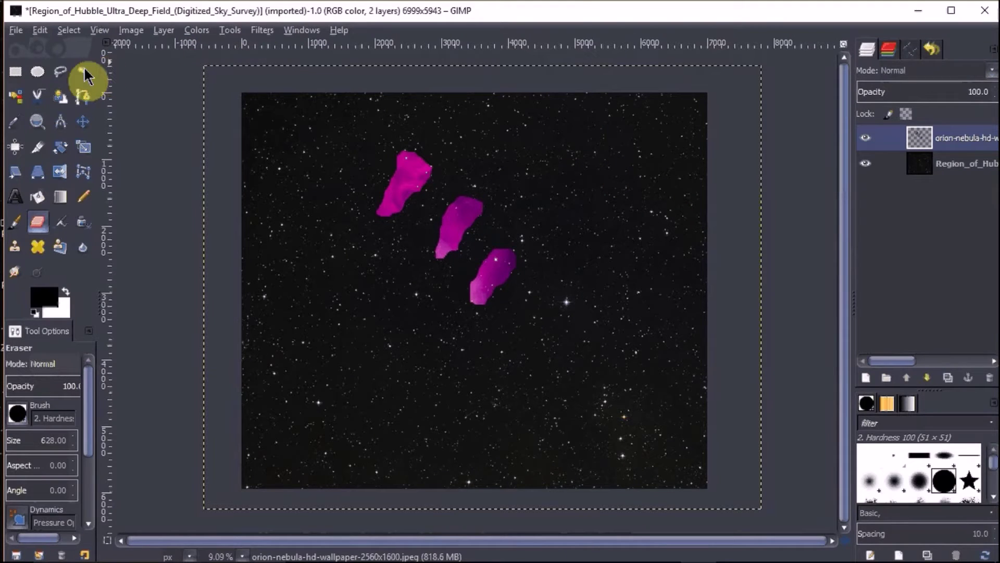
Rotate the nebula layer by 55.23° so the three shapes lie roughly horizontal, one above the other.
{"action": "left_click", "coordinate": [60, 148]}
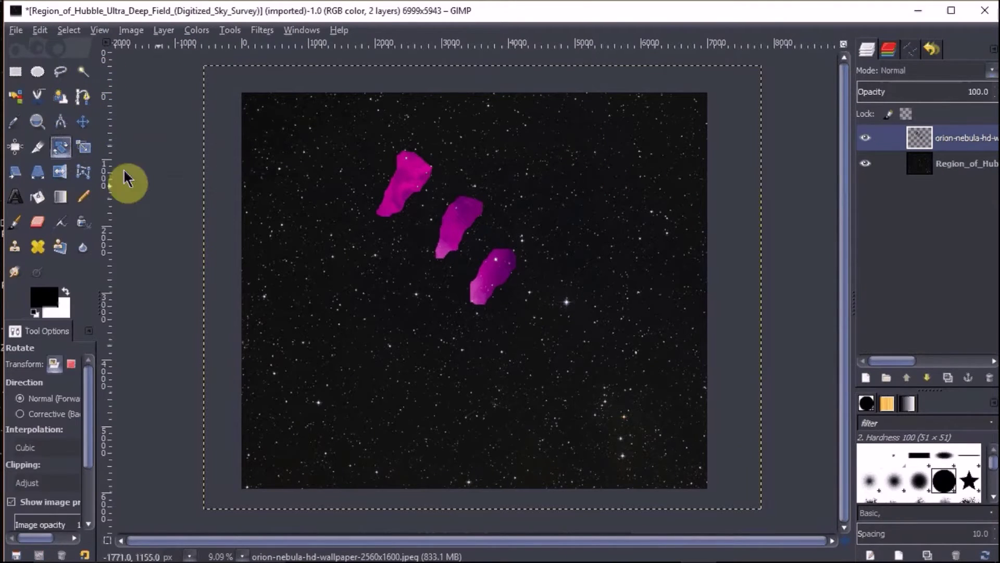
{"action": "left_click", "coordinate": [263, 234]}
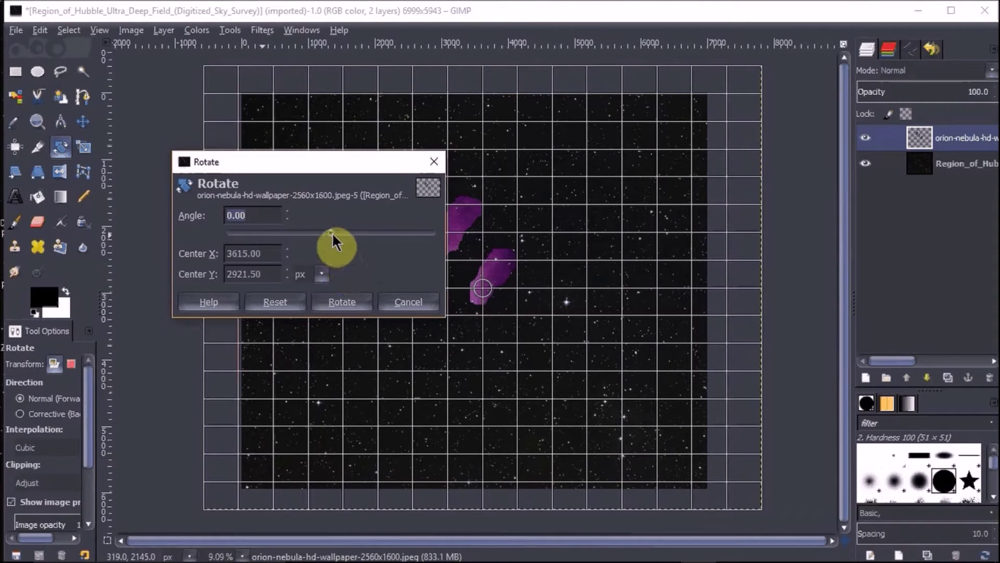
{"action": "left_click_drag", "start_coordinate": [332, 233], "coordinate": [365, 236]}
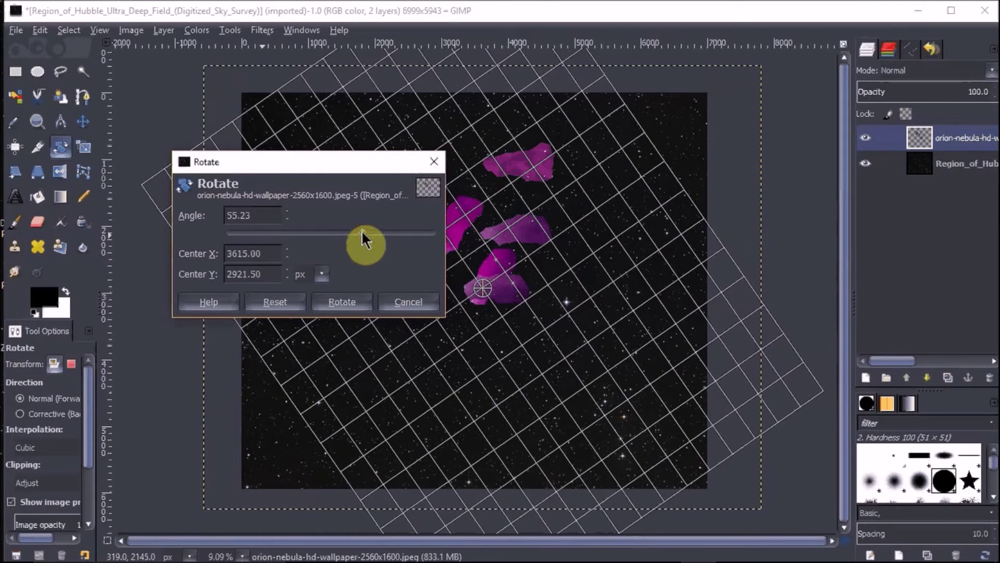
{"action": "left_click", "coordinate": [351, 308]}
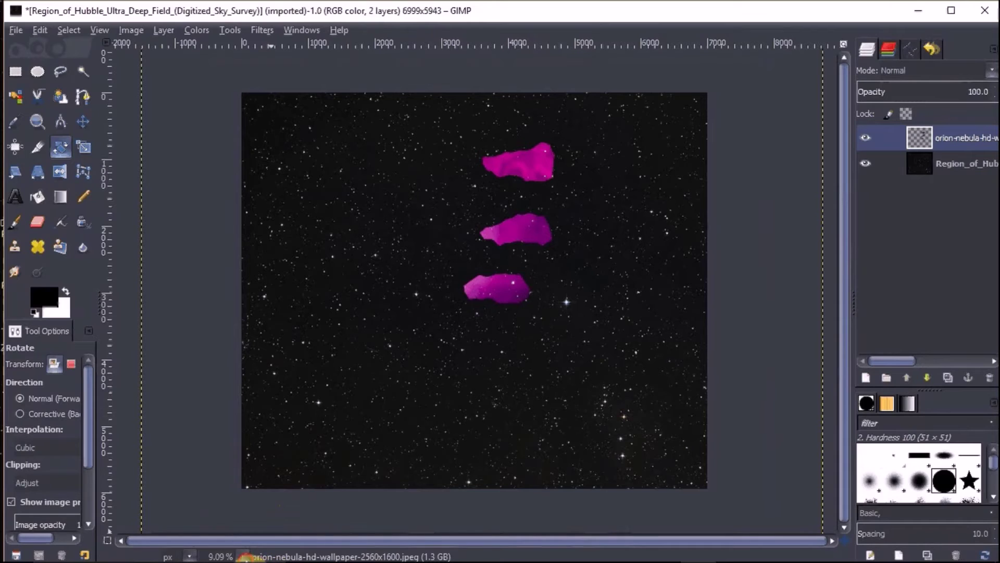
Sharpen the nebula layer with a sharpness of 20, checking the preview on a nebula shape at 12.5 % image zoom.
{"action": "left_click", "coordinate": [241, 556]}
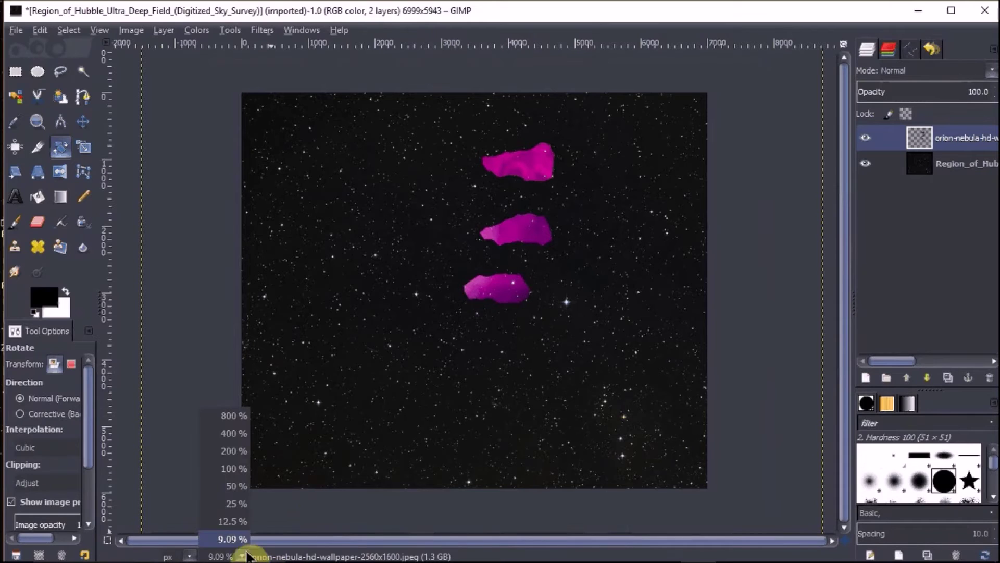
{"action": "left_click", "coordinate": [245, 519]}
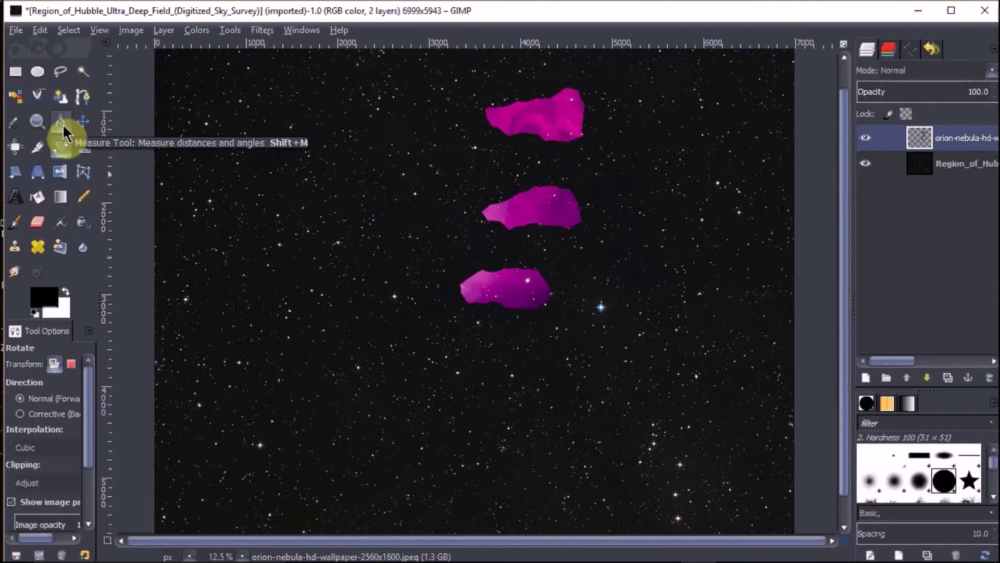
{"action": "left_click", "coordinate": [258, 31]}
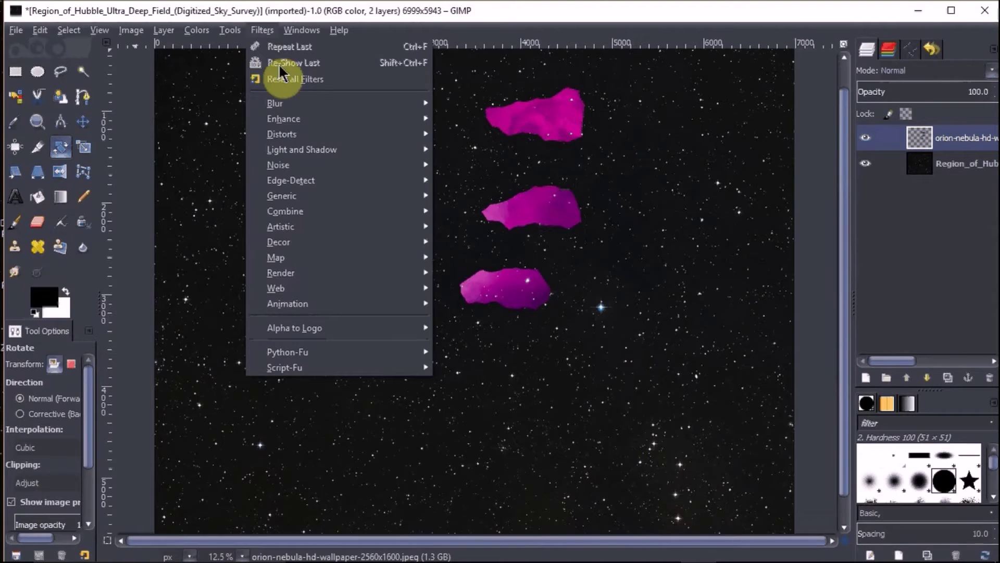
{"action": "mouse_move", "coordinate": [304, 119]}
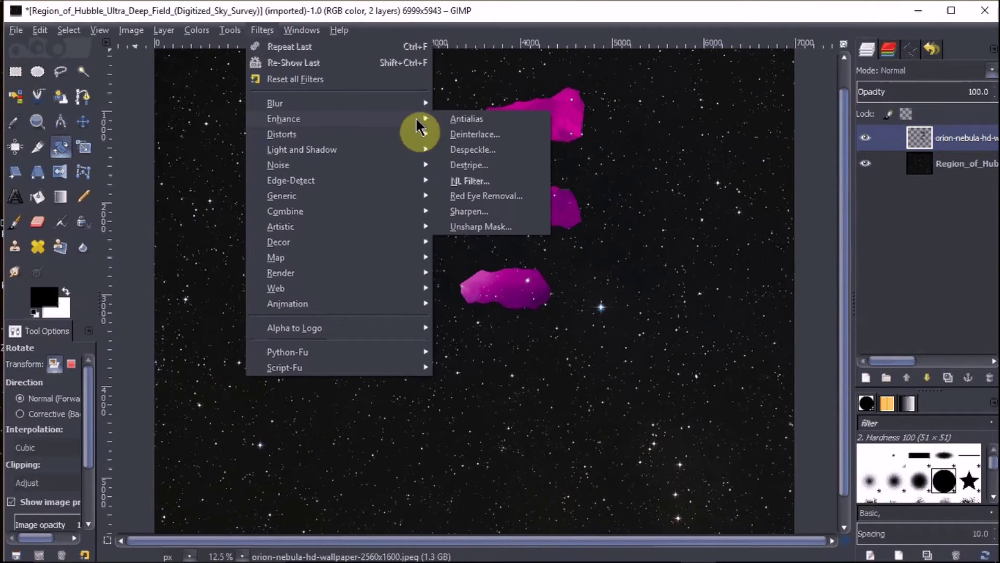
{"action": "left_click", "coordinate": [486, 211]}
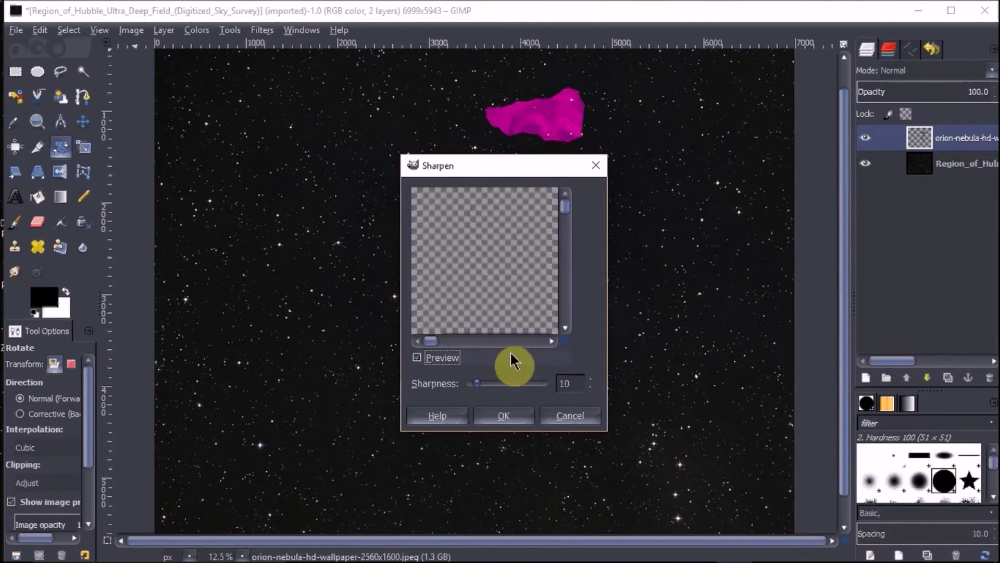
{"action": "left_click", "coordinate": [496, 338]}
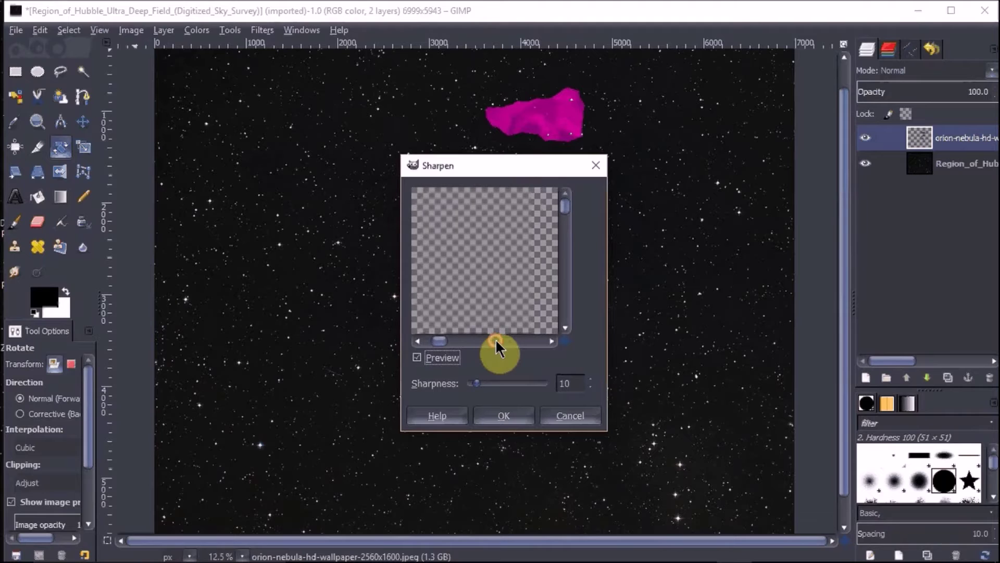
{"action": "left_click_drag", "start_coordinate": [449, 346], "coordinate": [480, 345]}
{"action": "left_click_drag", "start_coordinate": [562, 208], "coordinate": [562, 241]}
{"action": "left_click_drag", "start_coordinate": [478, 341], "coordinate": [499, 338]}
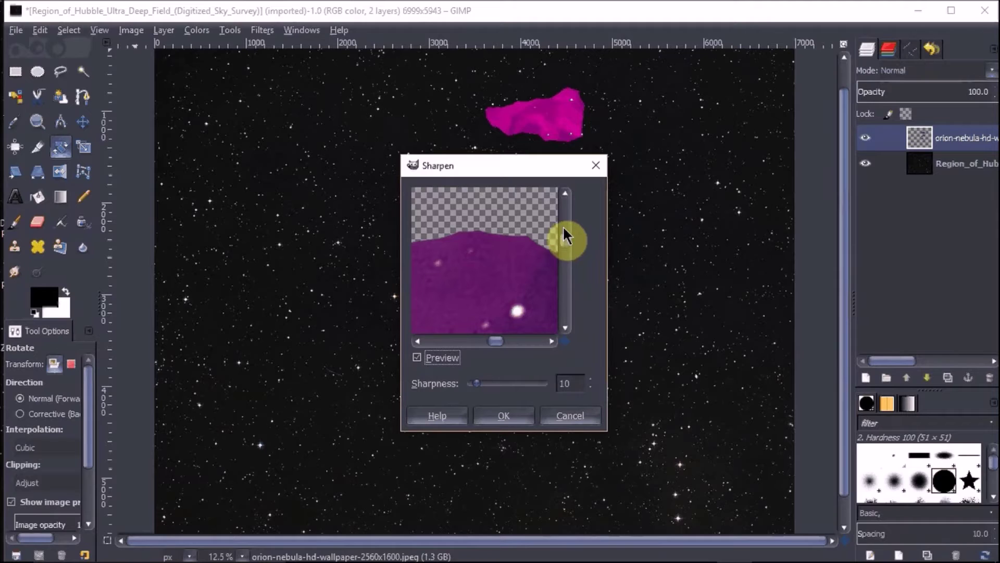
{"action": "left_click_drag", "start_coordinate": [568, 239], "coordinate": [567, 238]}
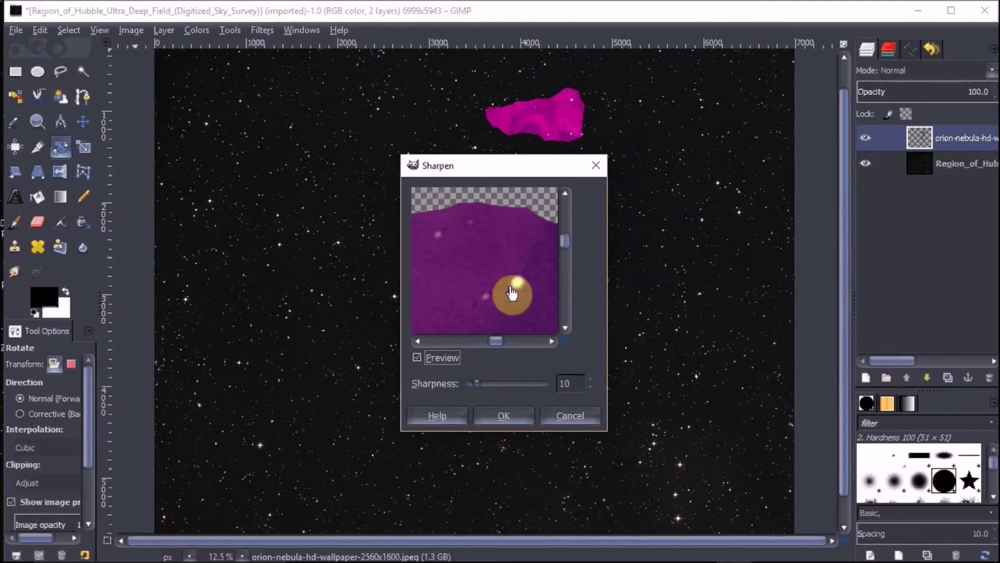
{"action": "left_click", "coordinate": [499, 383]}
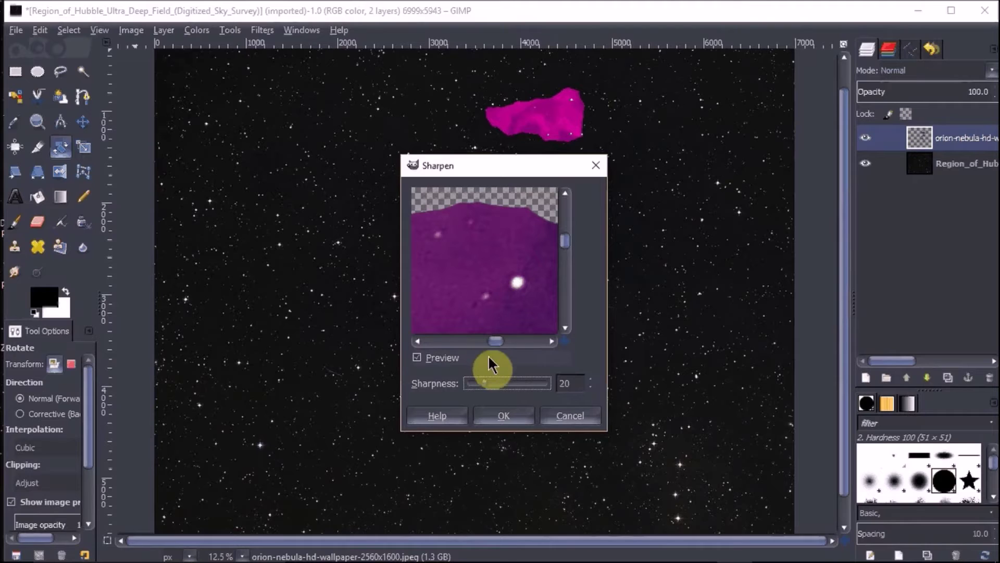
{"action": "left_click", "coordinate": [501, 414]}
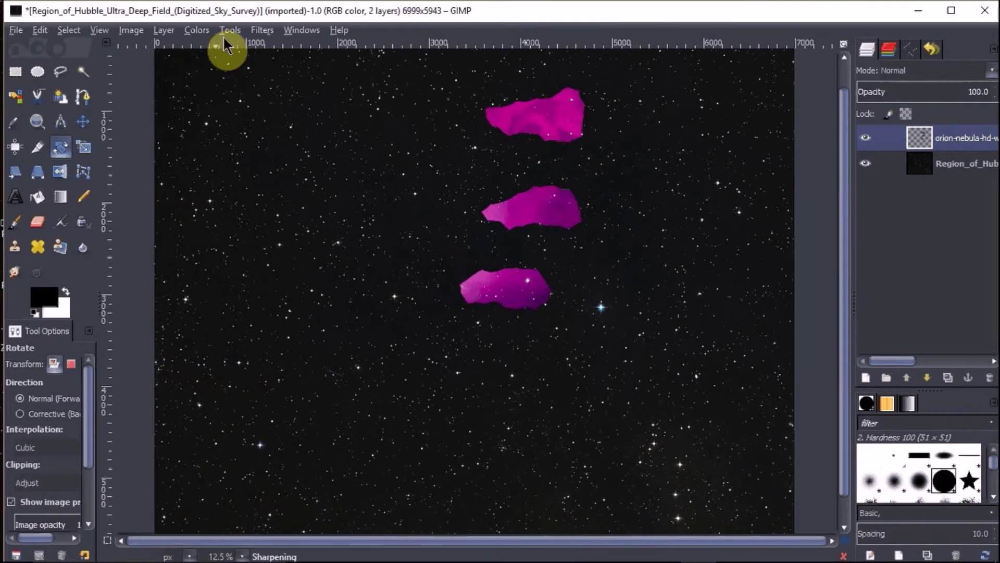
Open the Wind distortion filter for the nebula layer and bring the bright stars inside a nebula shape into its preview.
{"action": "left_click", "coordinate": [256, 31]}
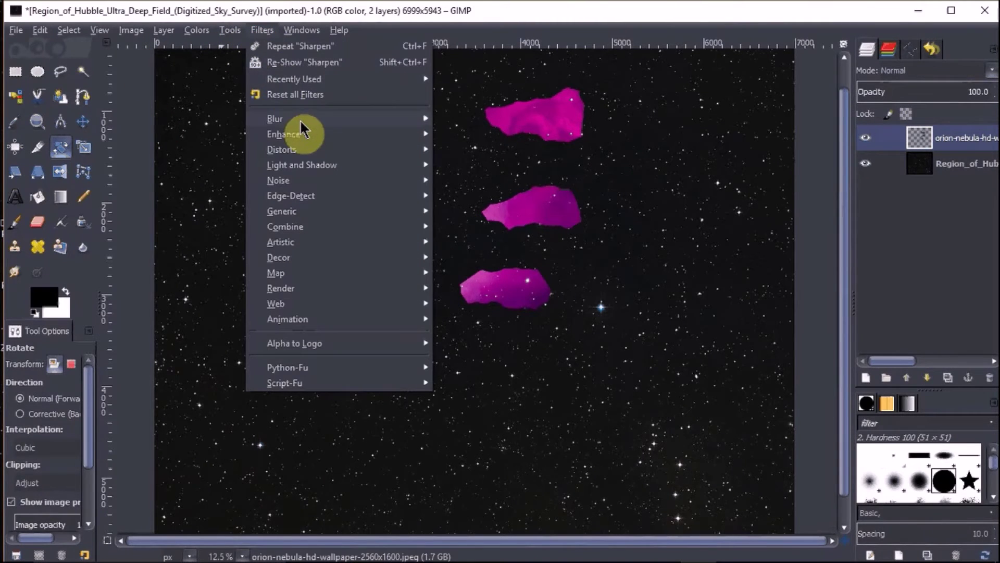
{"action": "mouse_move", "coordinate": [304, 137]}
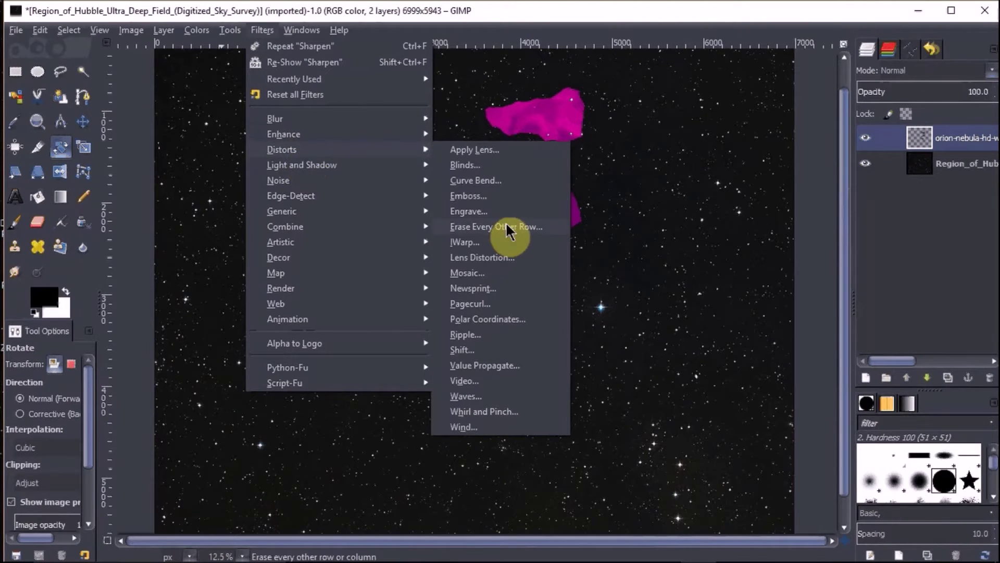
{"action": "left_click", "coordinate": [483, 427]}
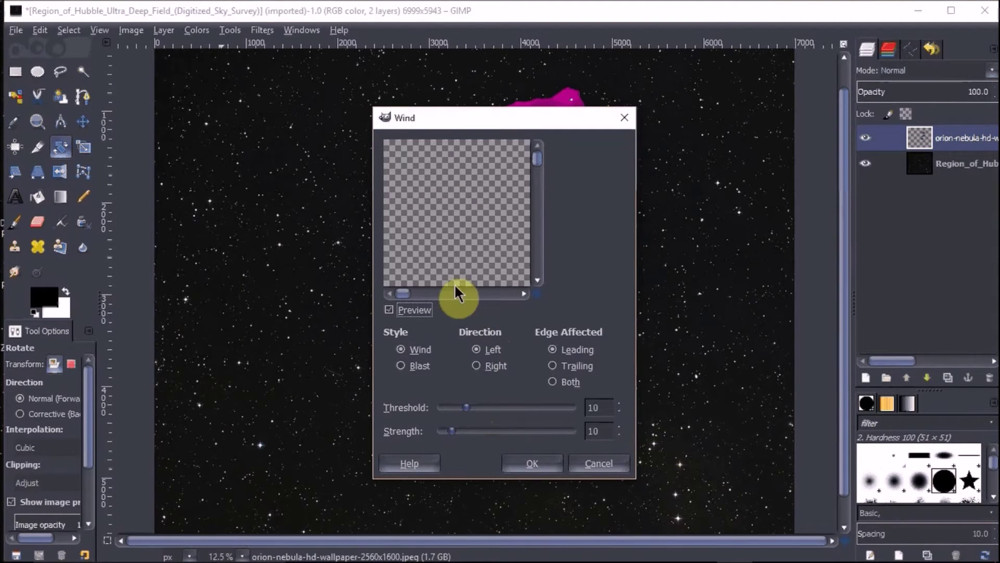
{"action": "left_click_drag", "start_coordinate": [404, 293], "coordinate": [457, 296]}
{"action": "left_click_drag", "start_coordinate": [539, 159], "coordinate": [539, 201]}
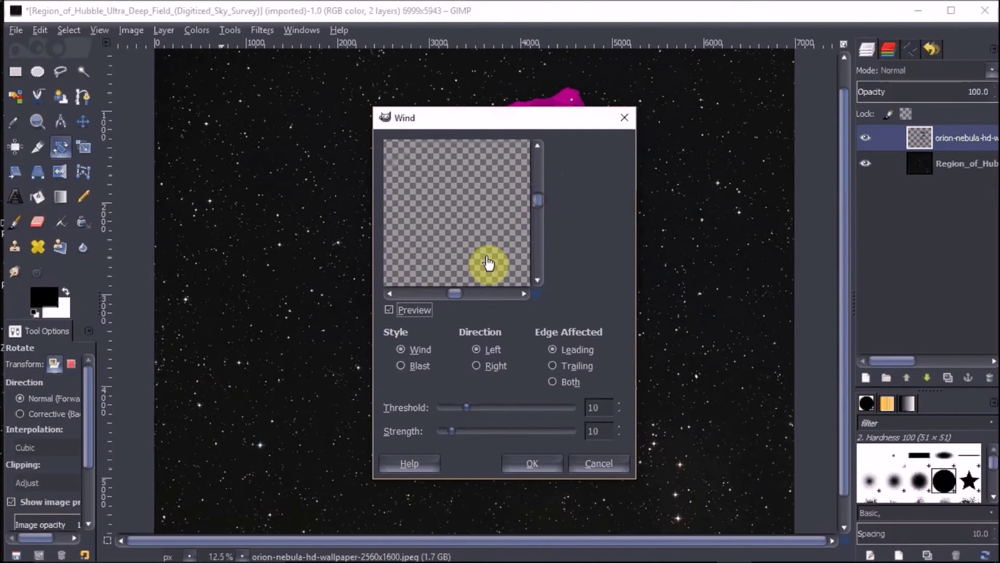
{"action": "mouse_move", "coordinate": [459, 292]}
{"action": "left_mouse_down"}
{"action": "mouse_move", "coordinate": [426, 295]}
{"action": "mouse_move", "coordinate": [494, 290]}
{"action": "mouse_move", "coordinate": [470, 295]}
{"action": "left_mouse_up"}
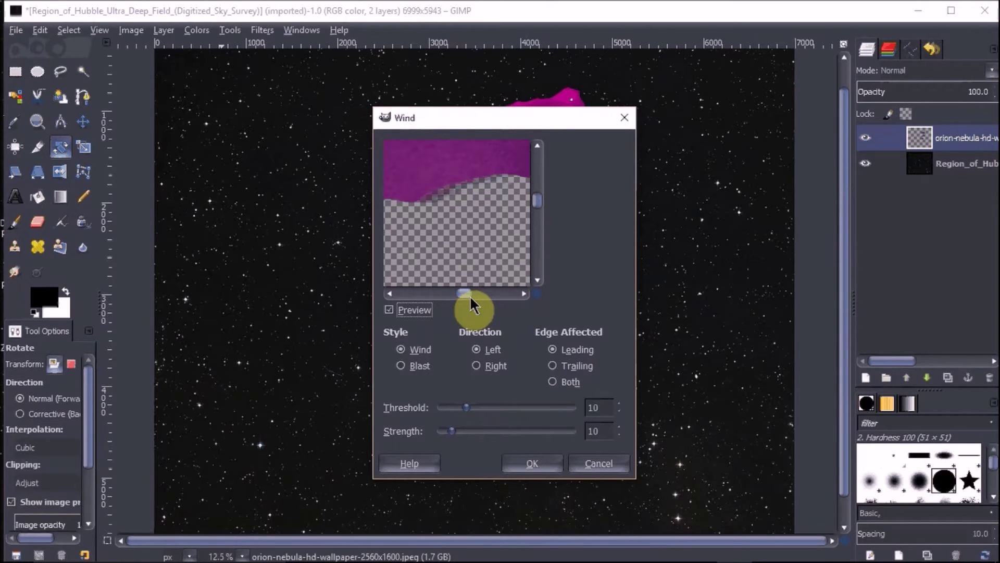
{"action": "left_click_drag", "start_coordinate": [537, 201], "coordinate": [538, 204]}
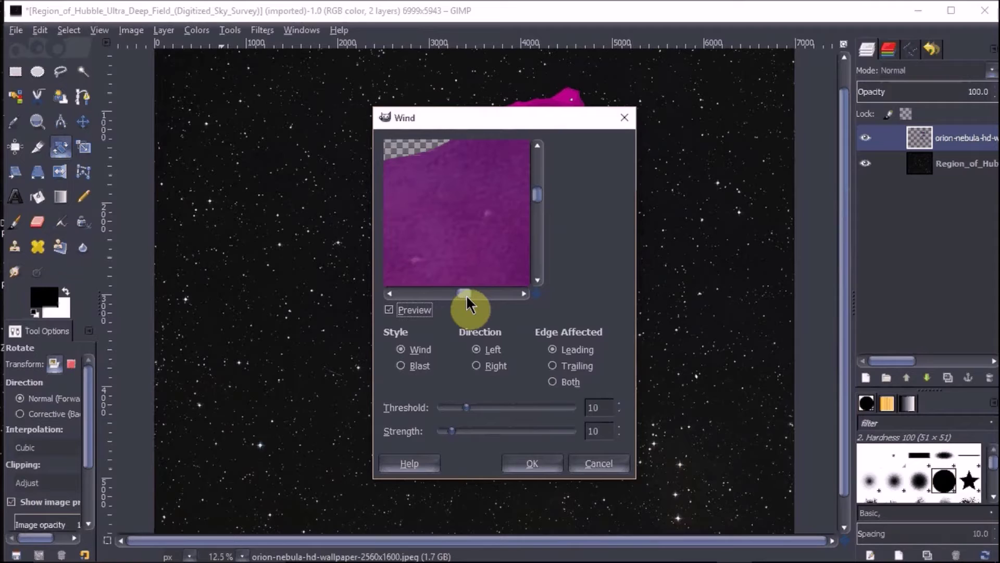
{"action": "mouse_move", "coordinate": [466, 295]}
{"action": "left_mouse_down"}
{"action": "mouse_move", "coordinate": [480, 286]}
{"action": "mouse_move", "coordinate": [470, 289]}
{"action": "left_mouse_up"}
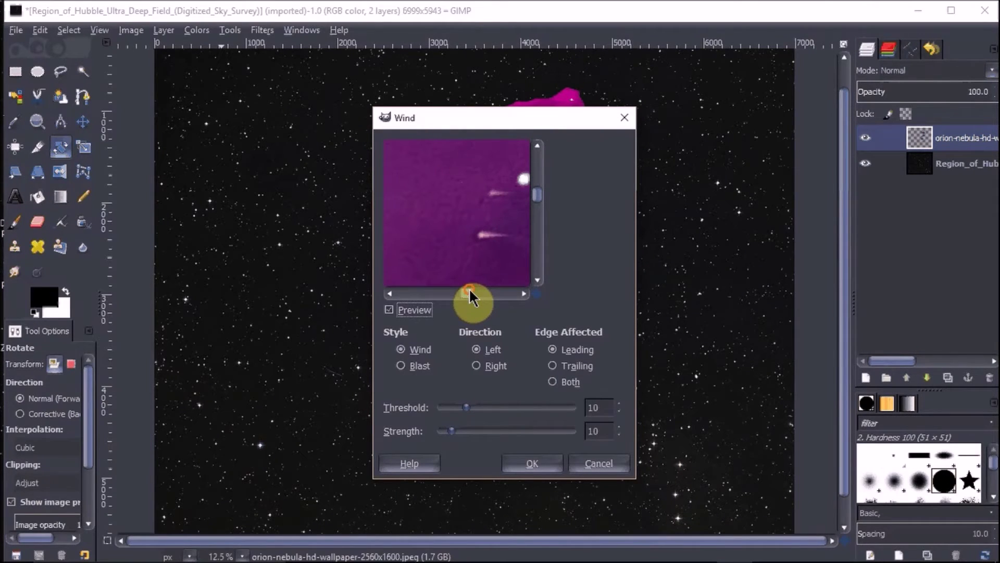
{"action": "left_click_drag", "start_coordinate": [468, 289], "coordinate": [471, 290]}
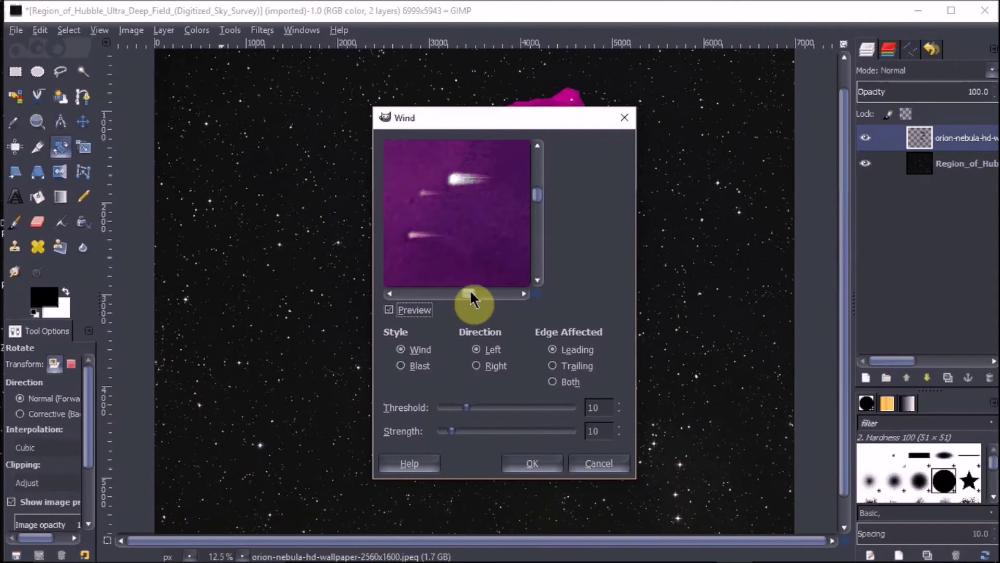
Apply the Wind filter with direction Right, threshold 4 and strength 19, checking the lower edge of a nebula shape in the preview.
{"action": "left_click", "coordinate": [476, 368]}
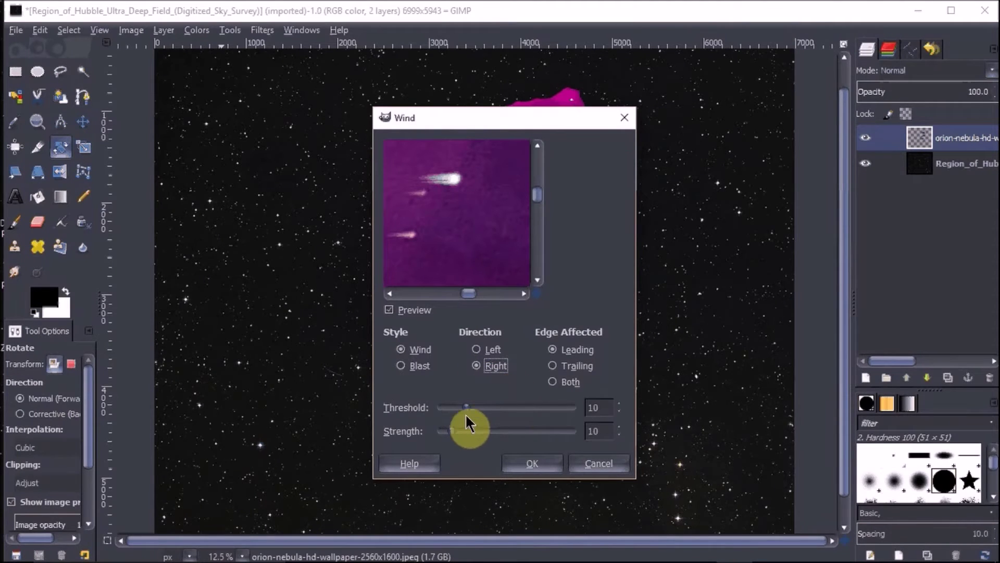
{"action": "left_click_drag", "start_coordinate": [467, 405], "coordinate": [451, 410]}
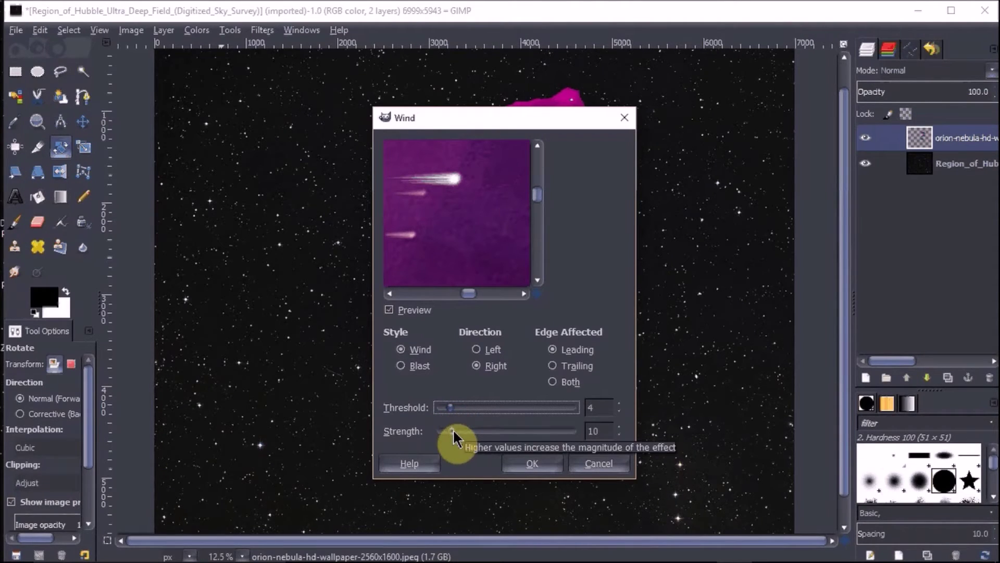
{"action": "left_click_drag", "start_coordinate": [452, 431], "coordinate": [463, 427]}
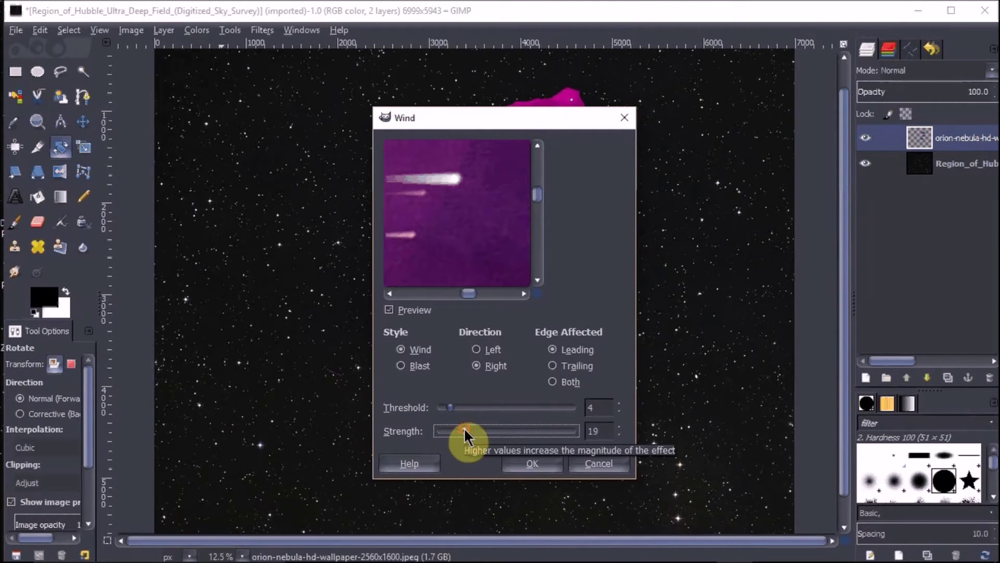
{"action": "mouse_move", "coordinate": [468, 290]}
{"action": "left_mouse_down"}
{"action": "mouse_move", "coordinate": [455, 289]}
{"action": "mouse_move", "coordinate": [469, 284]}
{"action": "mouse_move", "coordinate": [469, 292]}
{"action": "left_mouse_up"}
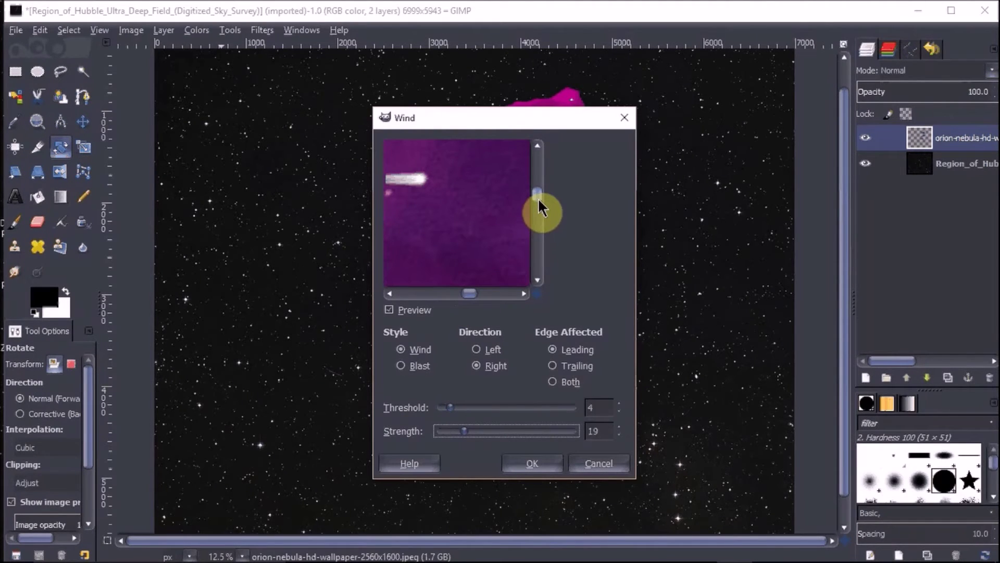
{"action": "left_click_drag", "start_coordinate": [538, 196], "coordinate": [538, 202]}
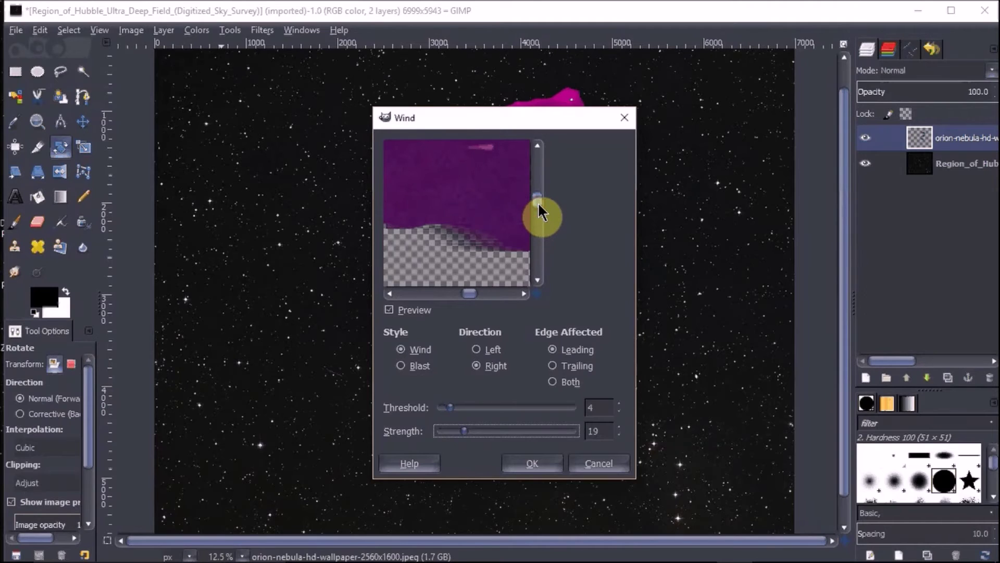
{"action": "left_click_drag", "start_coordinate": [472, 295], "coordinate": [463, 293]}
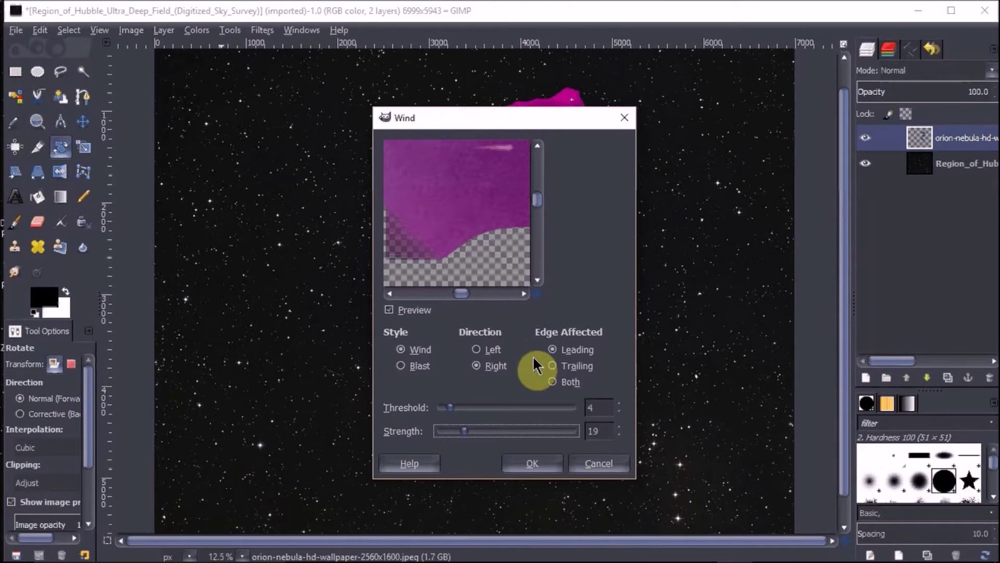
{"action": "left_click", "coordinate": [525, 461]}
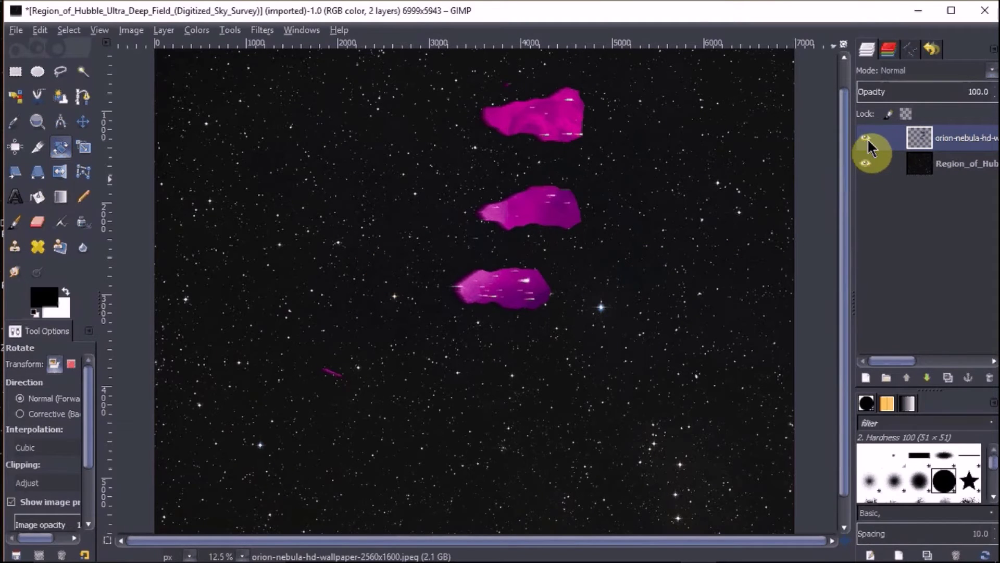
With the star field layer hidden, erase the stray nebula streaks around the three shapes and reduce the eraser size to 464.
{"action": "left_click", "coordinate": [866, 166]}
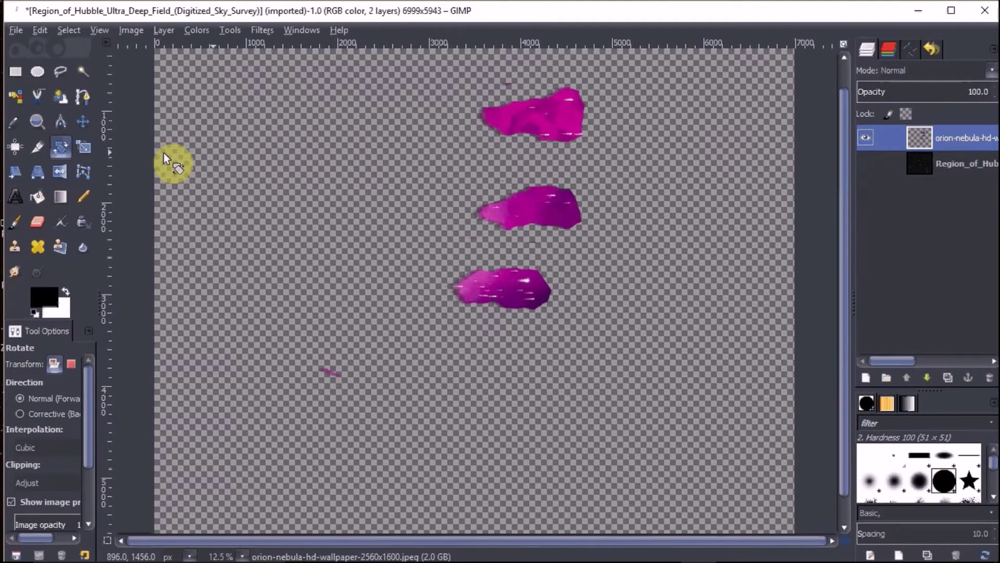
{"action": "left_click", "coordinate": [37, 221]}
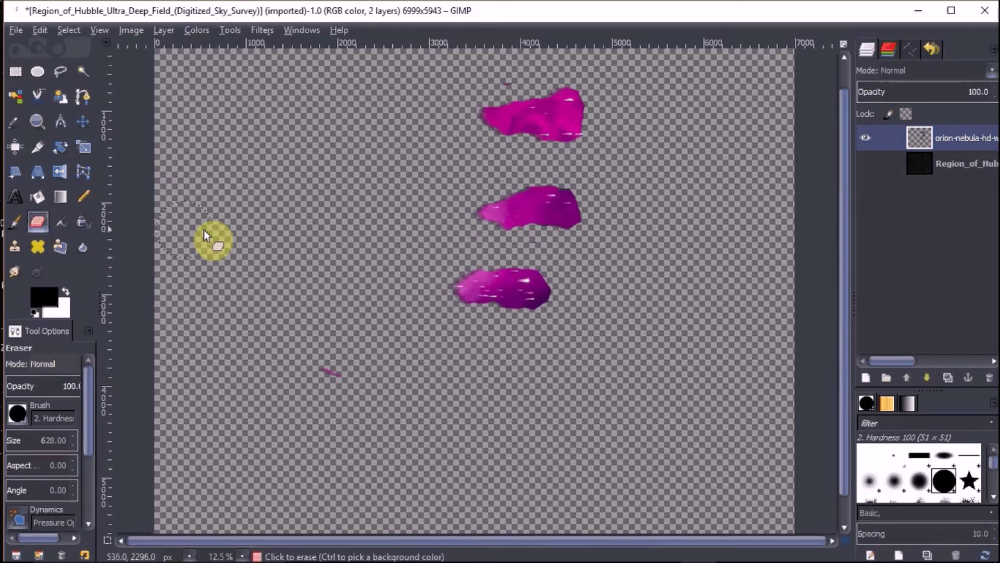
{"action": "left_click", "coordinate": [303, 350]}
{"action": "mouse_move", "coordinate": [302, 350]}
{"action": "left_mouse_down"}
{"action": "mouse_move", "coordinate": [405, 424]}
{"action": "mouse_move", "coordinate": [427, 426]}
{"action": "mouse_move", "coordinate": [358, 373]}
{"action": "mouse_move", "coordinate": [413, 86]}
{"action": "mouse_move", "coordinate": [502, 73]}
{"action": "mouse_move", "coordinate": [442, 73]}
{"action": "mouse_move", "coordinate": [399, 96]}
{"action": "mouse_move", "coordinate": [439, 198]}
{"action": "mouse_move", "coordinate": [432, 241]}
{"action": "left_mouse_up"}
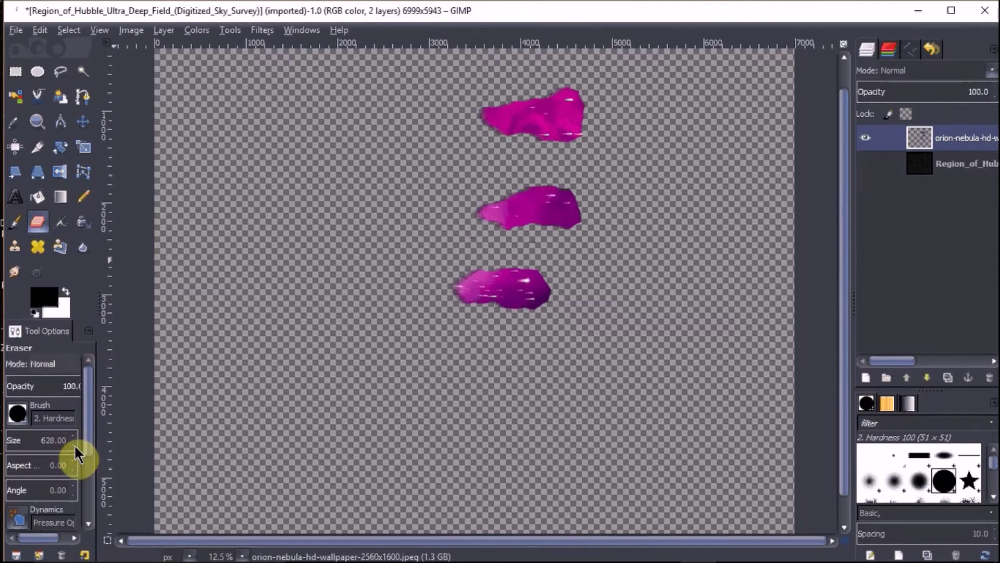
{"action": "left_click", "coordinate": [74, 444]}
{"action": "left_click", "coordinate": [74, 444]}
{"action": "left_click", "coordinate": [74, 444]}
{"action": "left_click", "coordinate": [74, 444]}
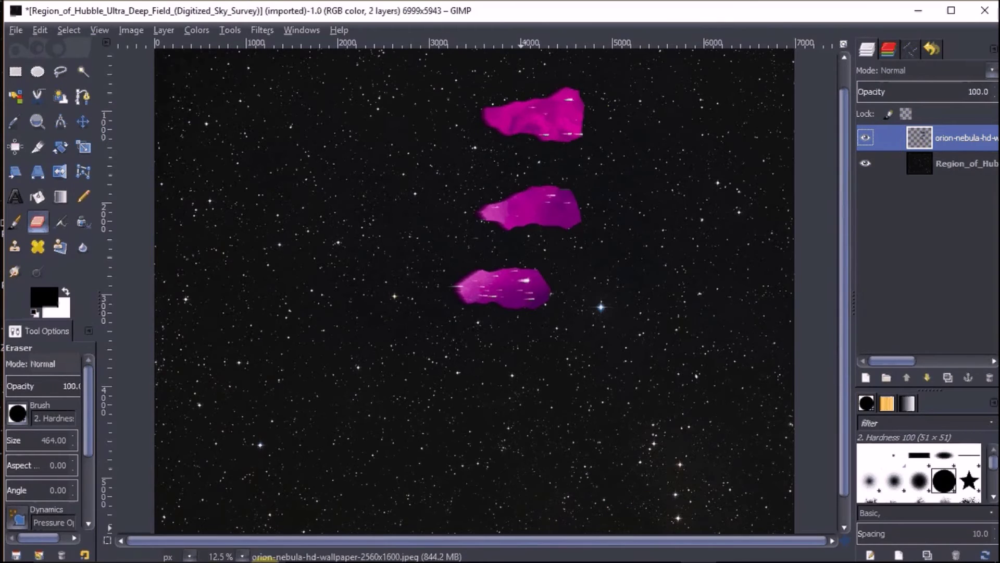
Rotate the nebula layer by -21.44° with the image viewed at 9.09 % zoom.
{"action": "left_click", "coordinate": [237, 557]}
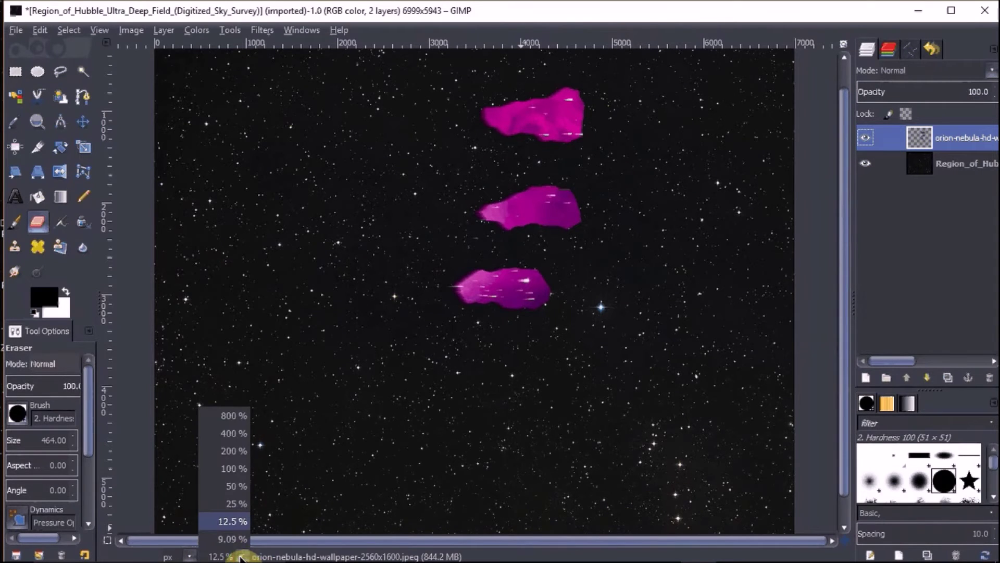
{"action": "left_click", "coordinate": [241, 549]}
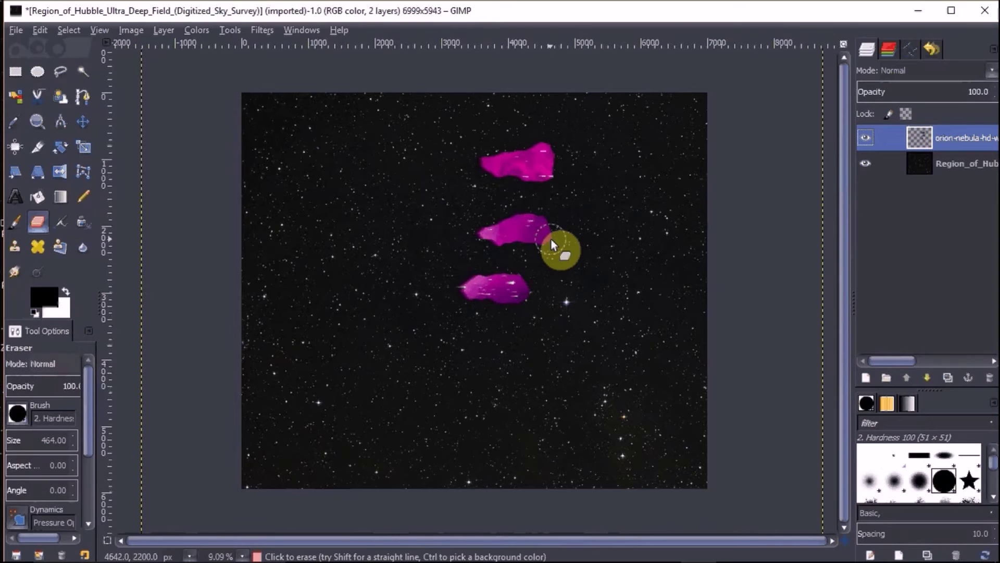
{"action": "left_click", "coordinate": [61, 147]}
{"action": "left_click", "coordinate": [289, 206]}
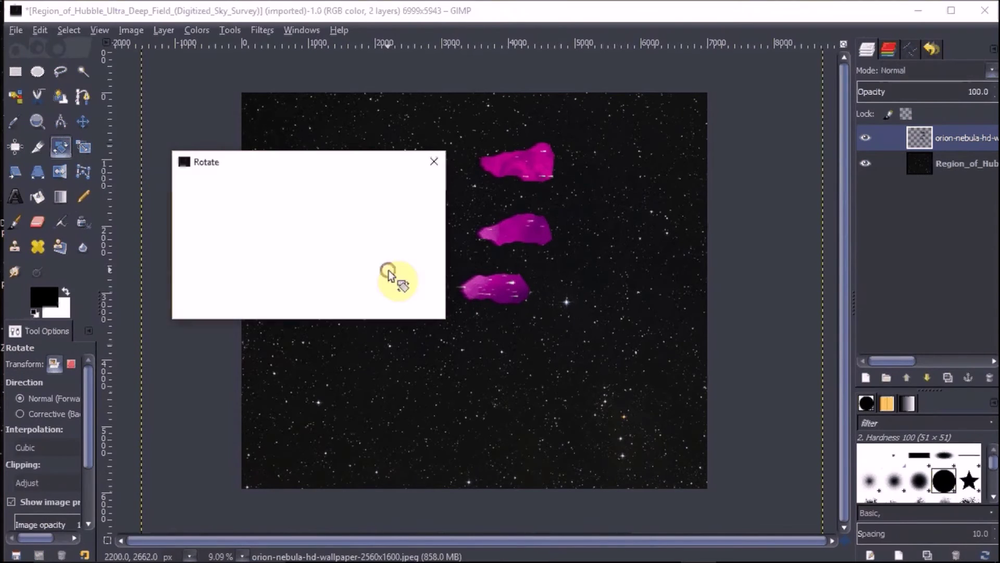
{"action": "left_click_drag", "start_coordinate": [333, 234], "coordinate": [320, 237]}
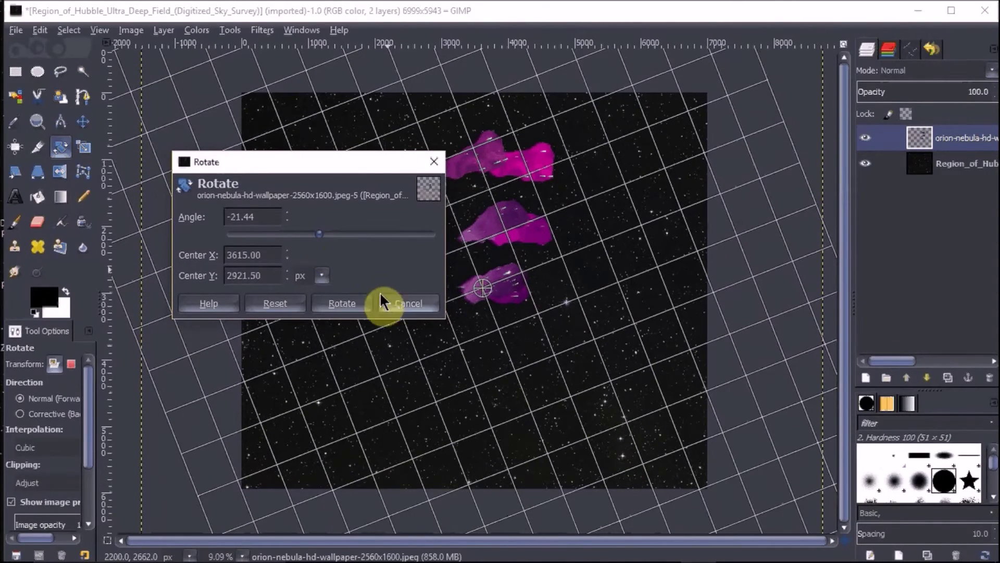
{"action": "left_click", "coordinate": [354, 303]}
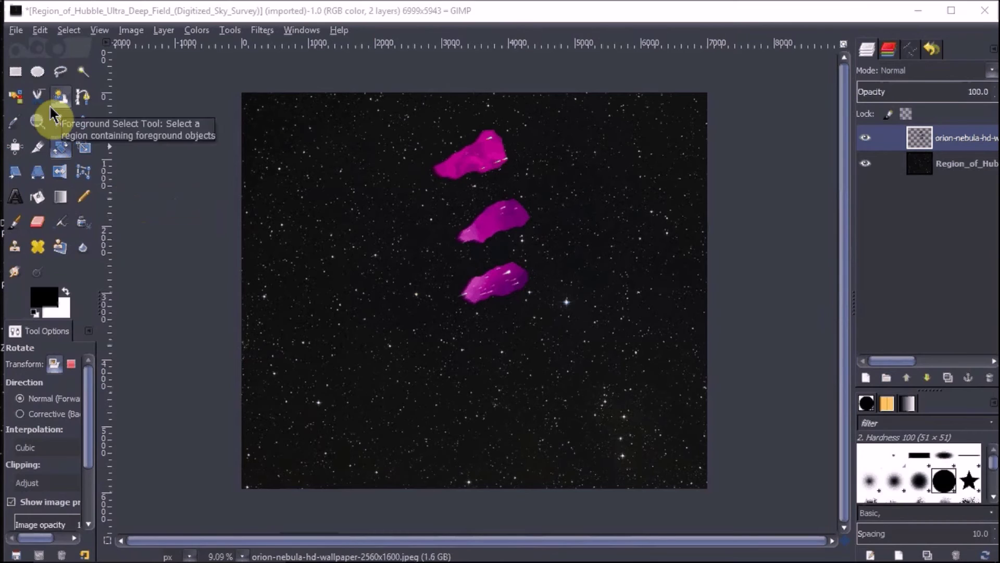
Scale the nebula layer up to 15215 × 15492 px with its width and height linked.
{"action": "left_click", "coordinate": [85, 147]}
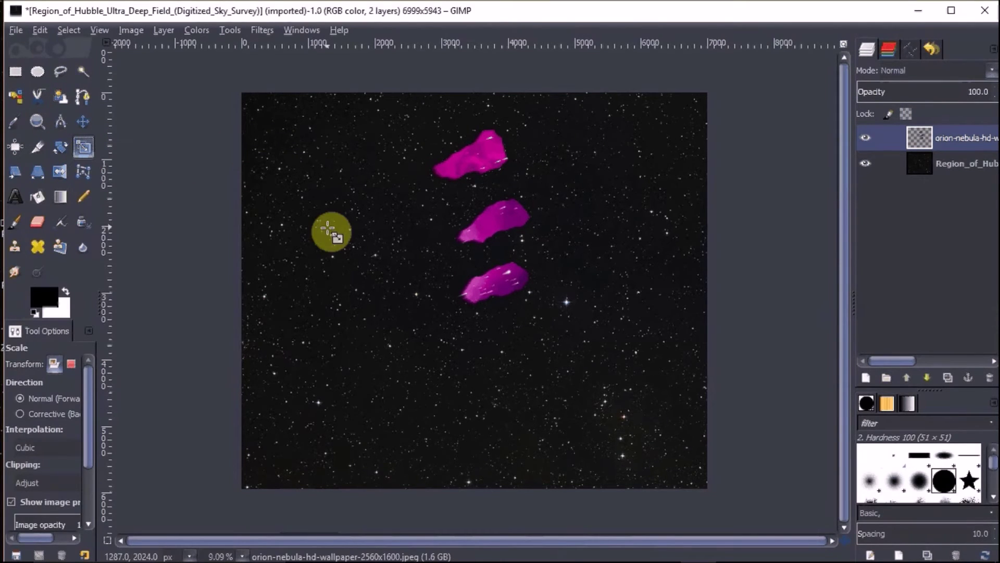
{"action": "left_click", "coordinate": [423, 241]}
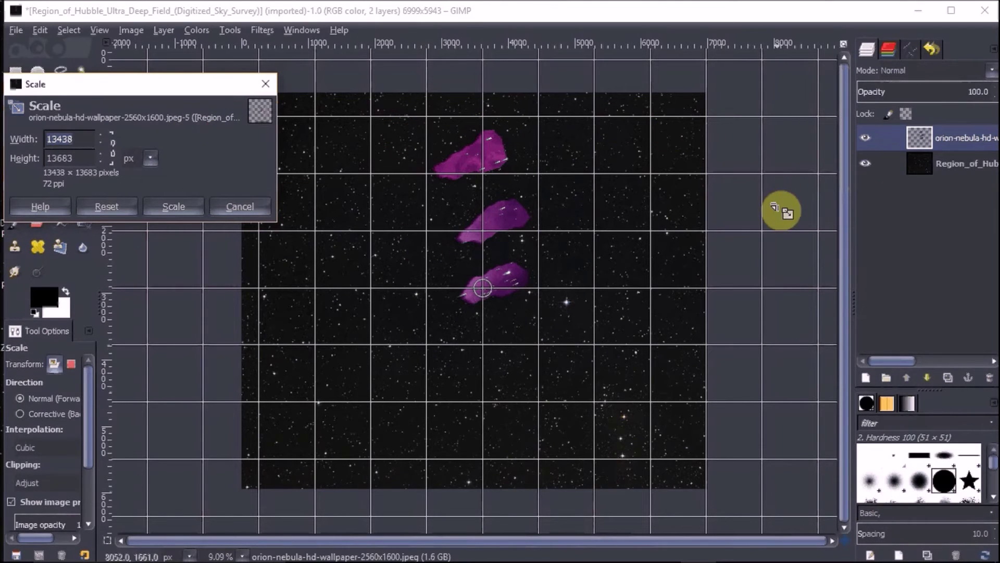
{"action": "left_click", "coordinate": [242, 556]}
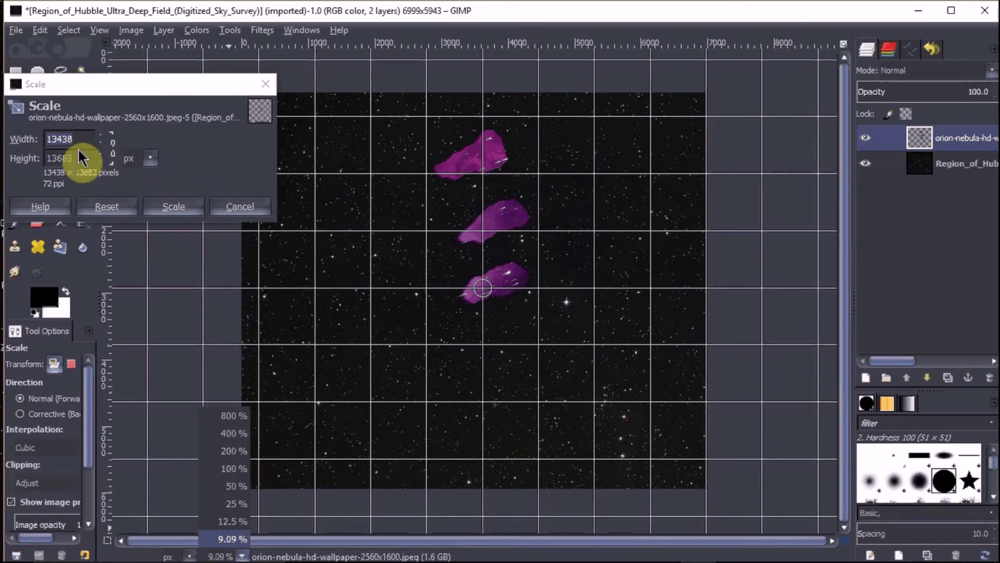
{"action": "left_click", "coordinate": [113, 150]}
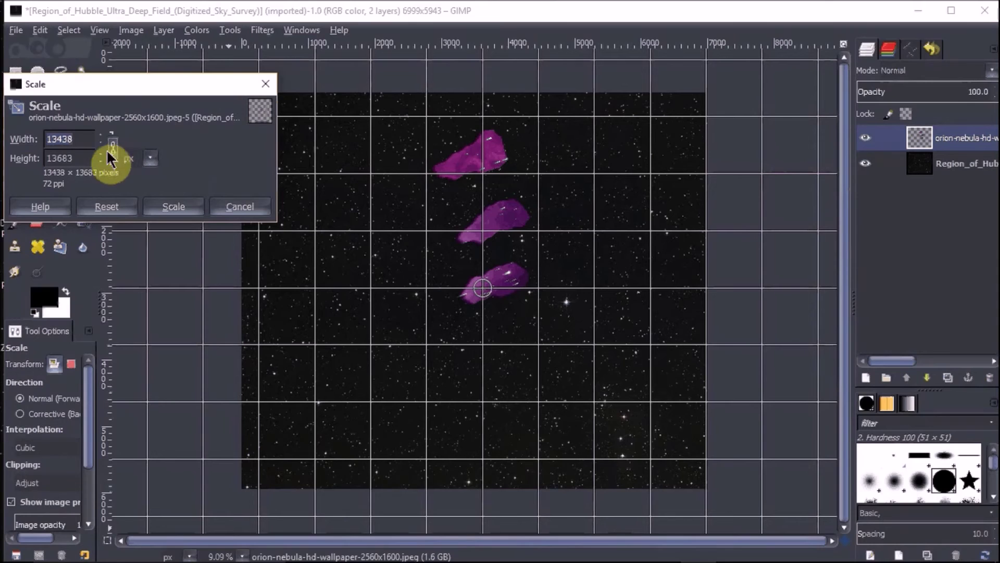
{"action": "left_click", "coordinate": [102, 136]}
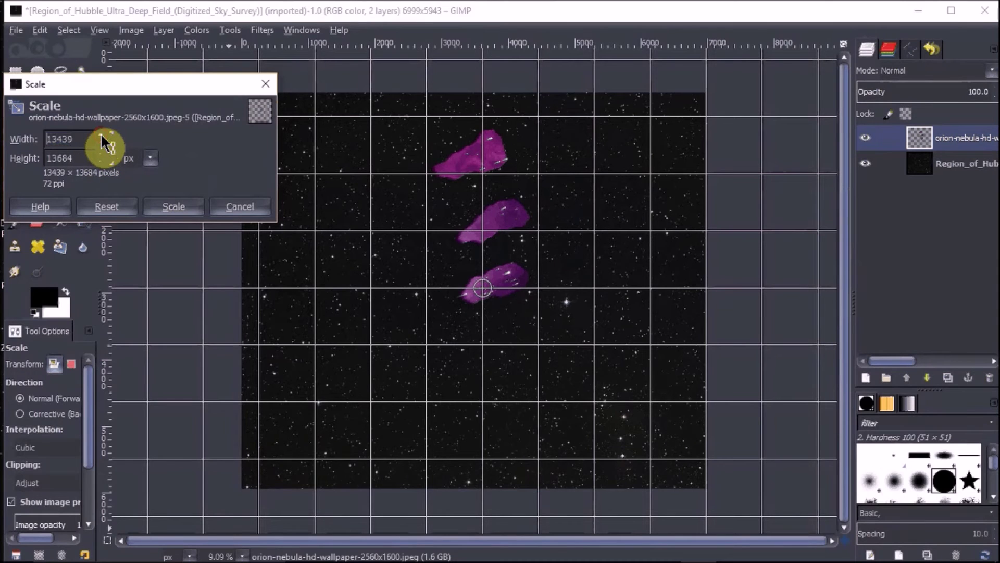
{"action": "left_click", "coordinate": [102, 136]}
{"action": "left_click", "coordinate": [102, 136]}
{"action": "left_click", "coordinate": [102, 136]}
{"action": "left_click", "coordinate": [102, 136]}
{"action": "left_click", "coordinate": [102, 136]}
{"action": "left_click", "coordinate": [102, 136]}
{"action": "left_click", "coordinate": [102, 136]}
{"action": "left_click", "coordinate": [103, 136]}
{"action": "left_click", "coordinate": [102, 136]}
{"action": "left_click", "coordinate": [102, 136]}
{"action": "left_click", "coordinate": [102, 136]}
{"action": "left_click", "coordinate": [103, 136]}
{"action": "left_click", "coordinate": [102, 136]}
{"action": "left_click", "coordinate": [102, 136]}
{"action": "left_click", "coordinate": [102, 136]}
{"action": "left_click", "coordinate": [102, 136]}
{"action": "left_click", "coordinate": [103, 136]}
{"action": "left_click", "coordinate": [102, 136]}
{"action": "left_click", "coordinate": [102, 136]}
{"action": "left_click", "coordinate": [102, 136]}
{"action": "left_click", "coordinate": [102, 136]}
{"action": "left_click", "coordinate": [102, 136]}
{"action": "left_click", "coordinate": [102, 136]}
{"action": "left_click", "coordinate": [102, 136]}
{"action": "left_click", "coordinate": [102, 136]}
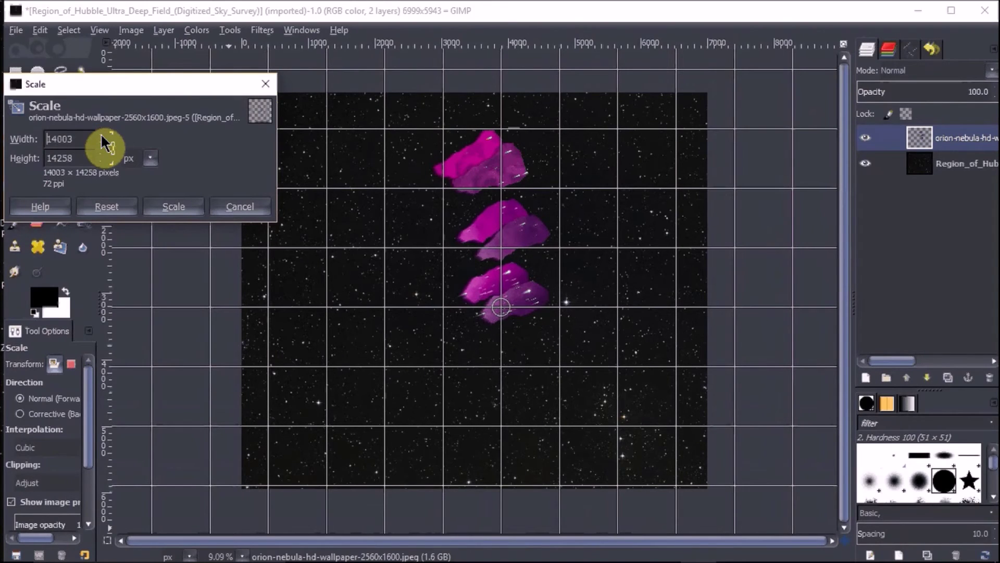
{"action": "left_click", "coordinate": [102, 136]}
{"action": "left_click", "coordinate": [102, 136]}
{"action": "left_click", "coordinate": [102, 136]}
{"action": "left_click", "coordinate": [102, 136]}
{"action": "left_click", "coordinate": [102, 136]}
{"action": "left_click", "coordinate": [102, 136]}
{"action": "left_click", "coordinate": [102, 136]}
{"action": "left_click", "coordinate": [102, 136]}
{"action": "left_click", "coordinate": [102, 136]}
{"action": "left_click", "coordinate": [102, 136]}
{"action": "left_click", "coordinate": [103, 136]}
{"action": "left_click", "coordinate": [103, 136]}
{"action": "left_click", "coordinate": [102, 136]}
{"action": "left_click", "coordinate": [102, 136]}
{"action": "left_click", "coordinate": [102, 136]}
{"action": "left_click", "coordinate": [103, 136]}
{"action": "left_click", "coordinate": [102, 136]}
{"action": "left_click", "coordinate": [102, 136]}
{"action": "left_click", "coordinate": [102, 136]}
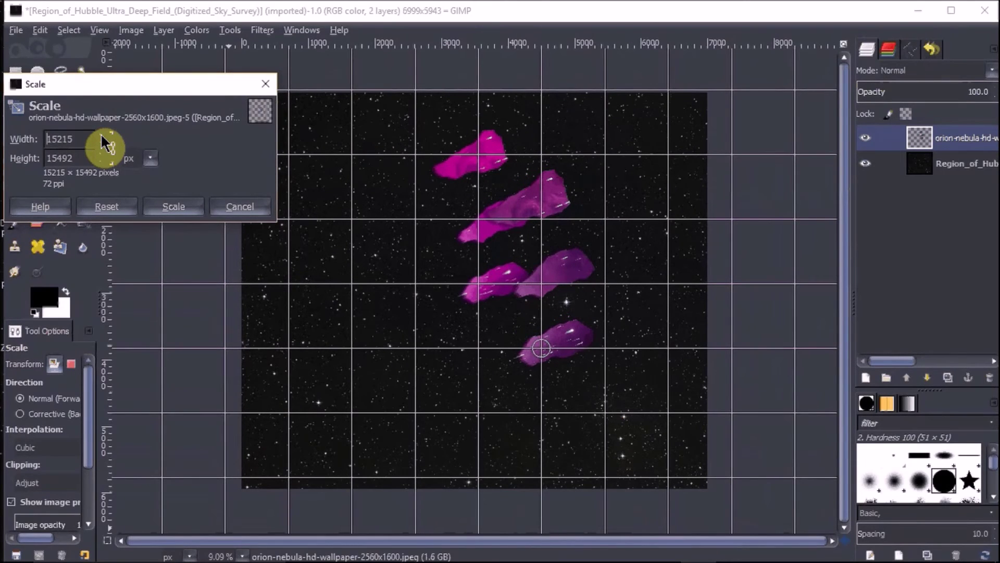
{"action": "left_click", "coordinate": [176, 205]}
Crop the image to a rectangular selection of about 6589 × 5577 px just inside the star field's edges, and clear the selection.
{"action": "key", "text": "r"}
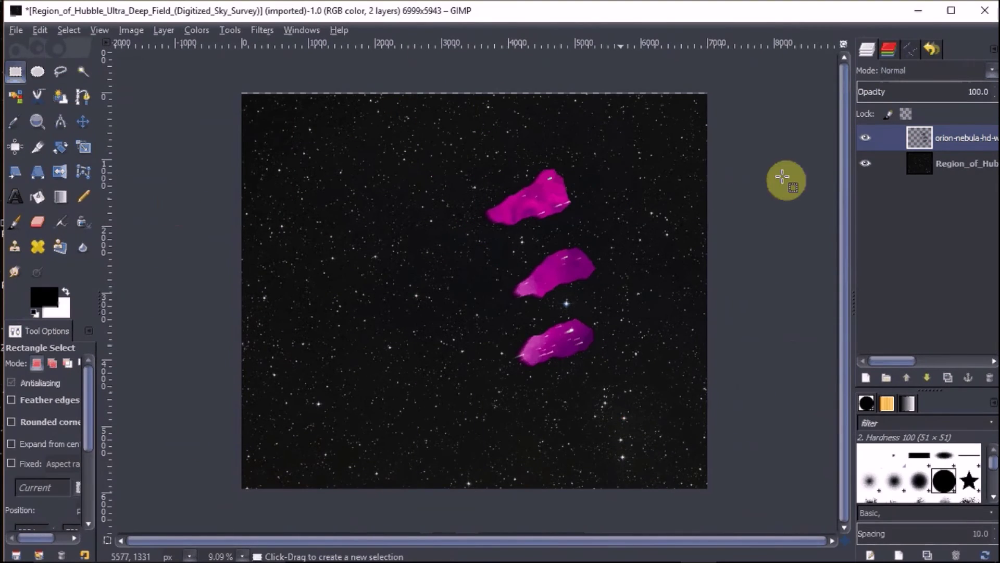
{"action": "left_click", "coordinate": [960, 166]}
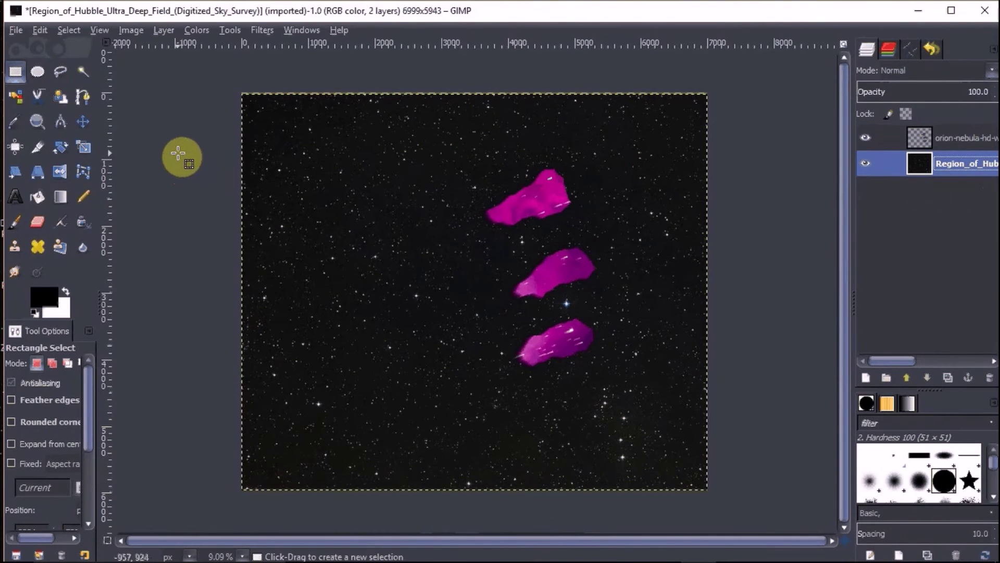
{"action": "left_click", "coordinate": [16, 73]}
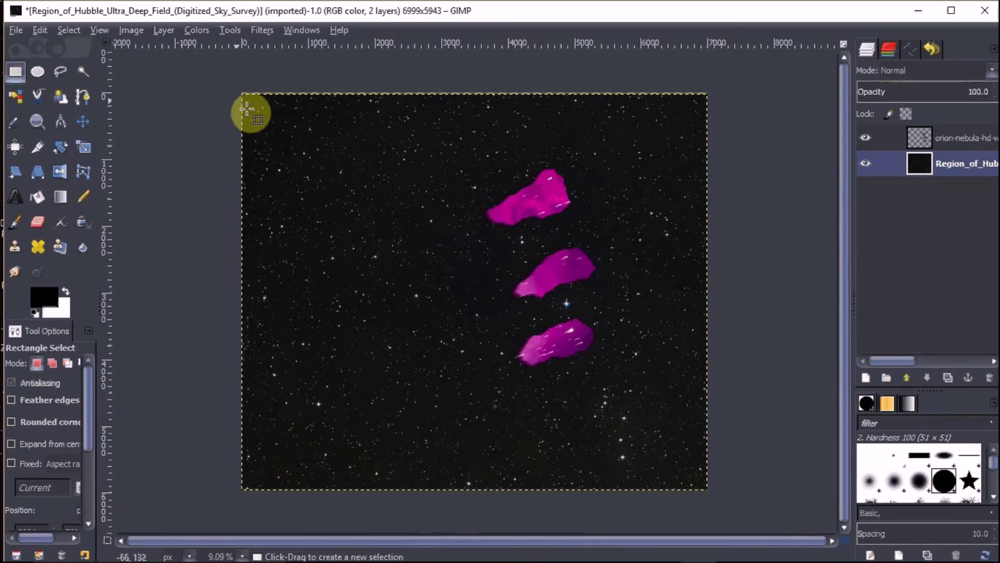
{"action": "left_click_drag", "start_coordinate": [258, 109], "coordinate": [698, 480]}
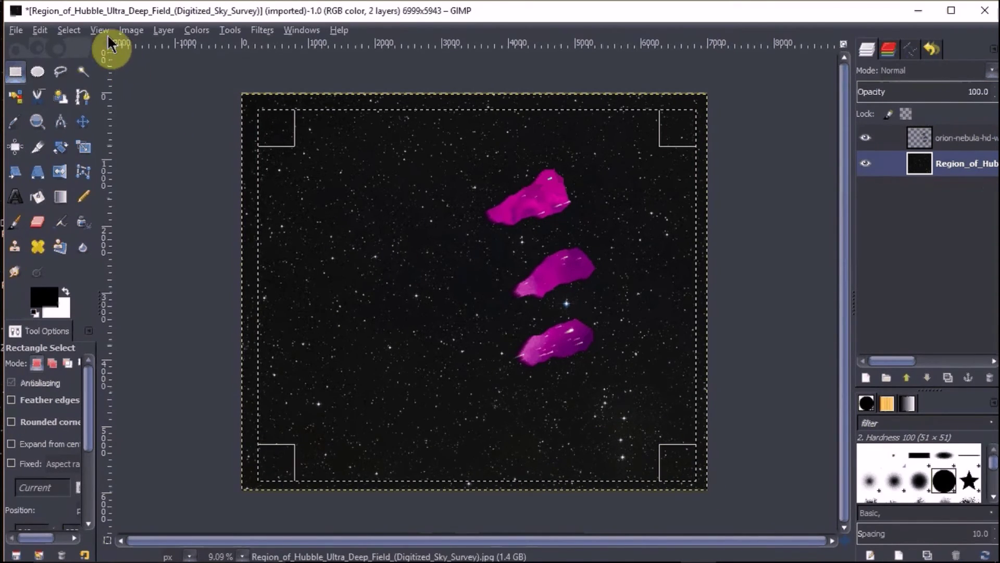
{"action": "left_click", "coordinate": [130, 31]}
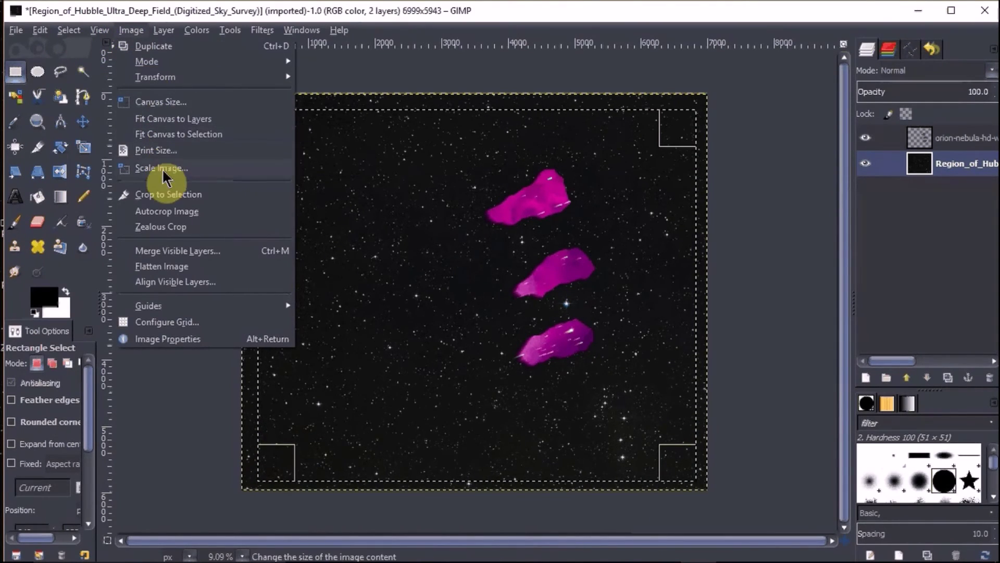
{"action": "left_click", "coordinate": [166, 193]}
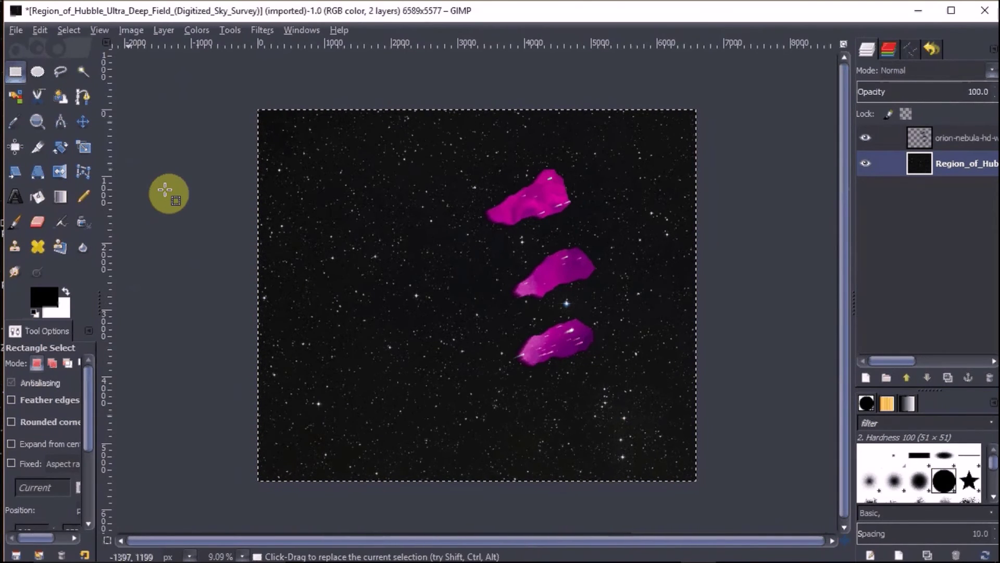
{"action": "left_click", "coordinate": [67, 29]}
{"action": "left_click", "coordinate": [82, 68]}
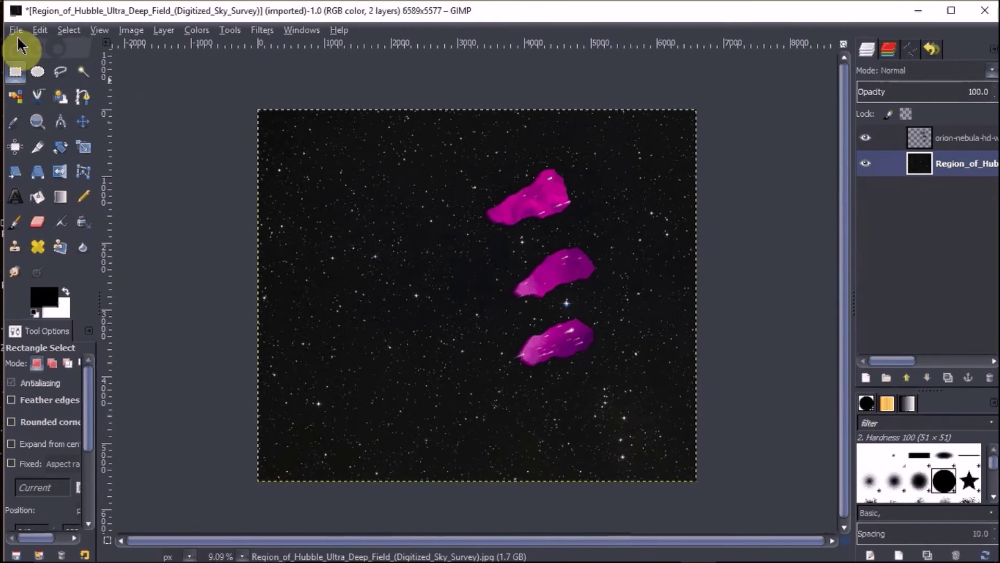
{"action": "left_click", "coordinate": [139, 35]}
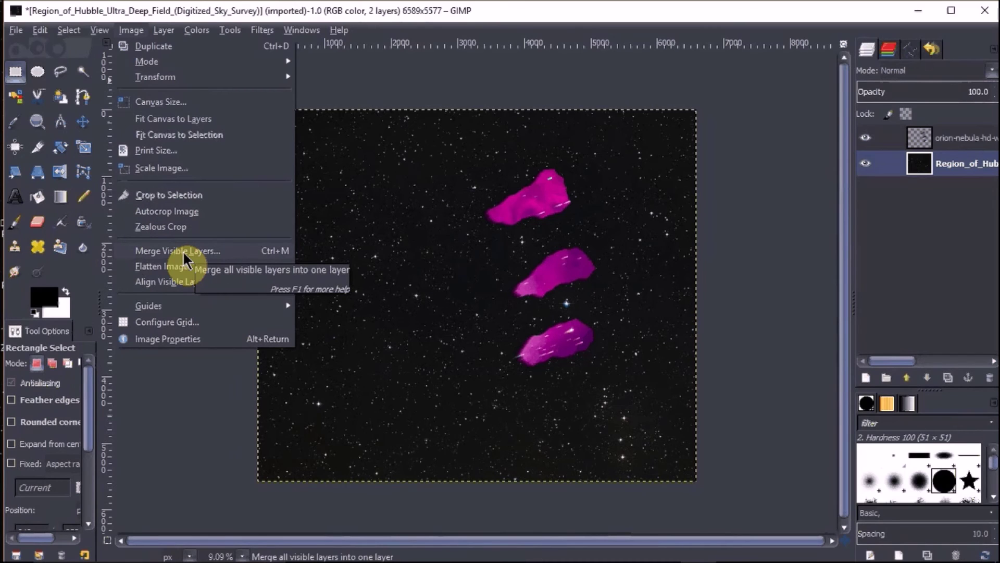
{"action": "mouse_move", "coordinate": [302, 30]}
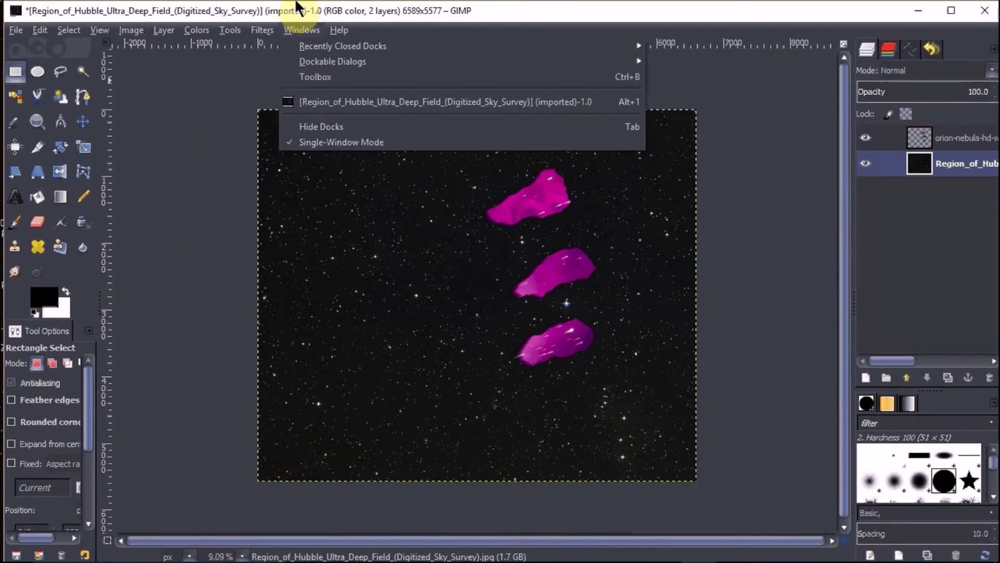
{"action": "left_click", "coordinate": [576, 6]}
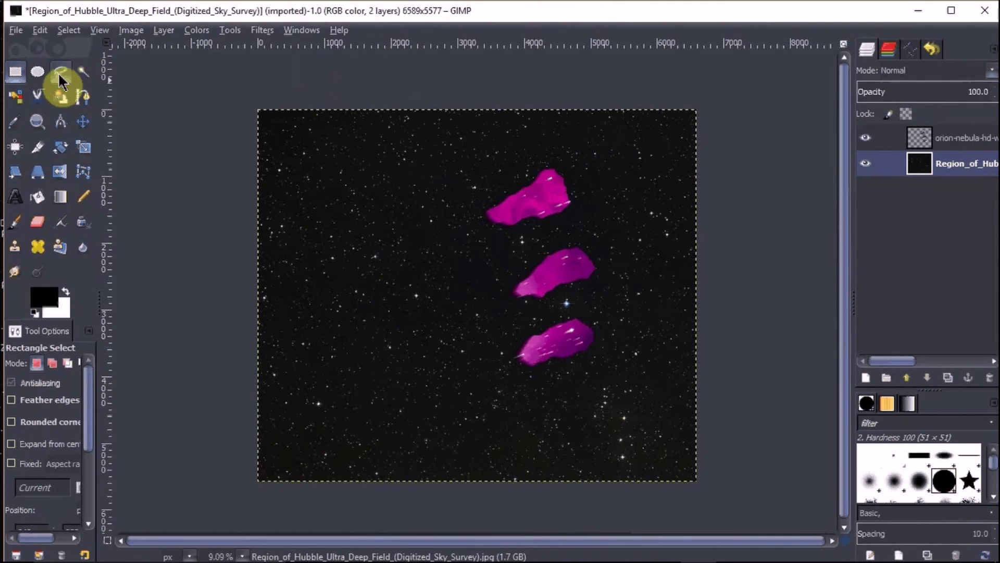
Save the composite as Wallpaper 4.xcf in the Saved Pictures folder.
{"action": "left_click", "coordinate": [15, 30]}
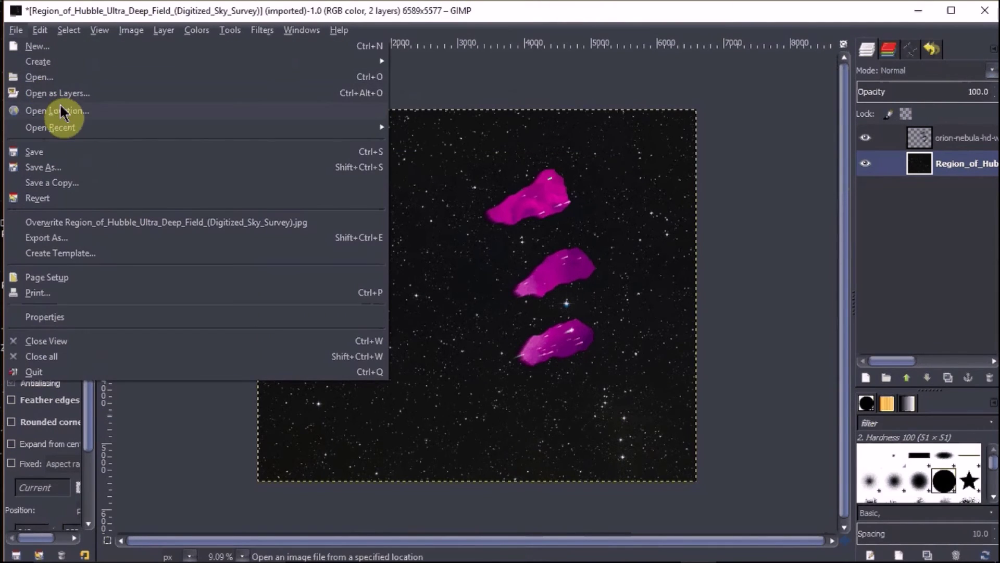
{"action": "left_click", "coordinate": [52, 166]}
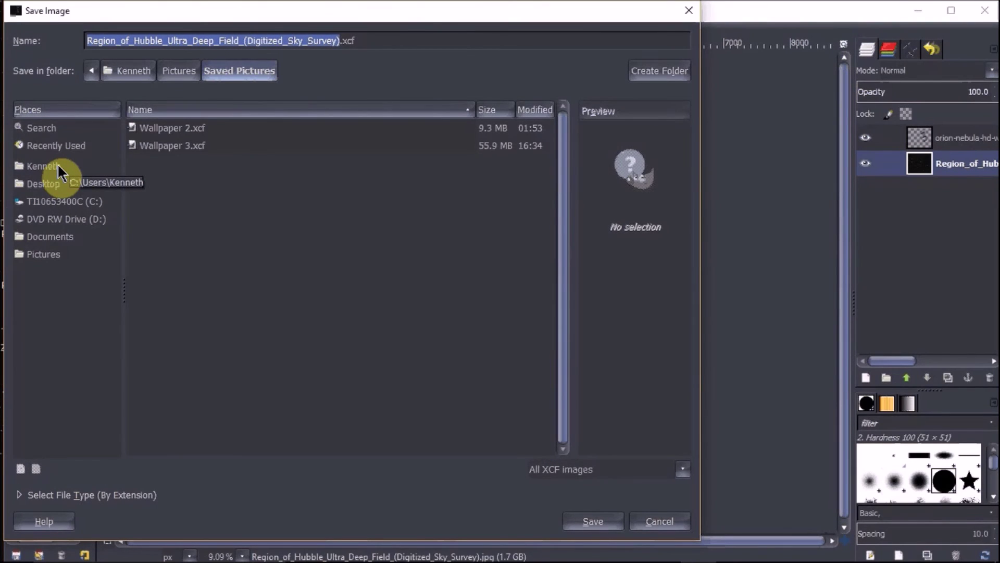
{"action": "type", "text": "Wallp"}
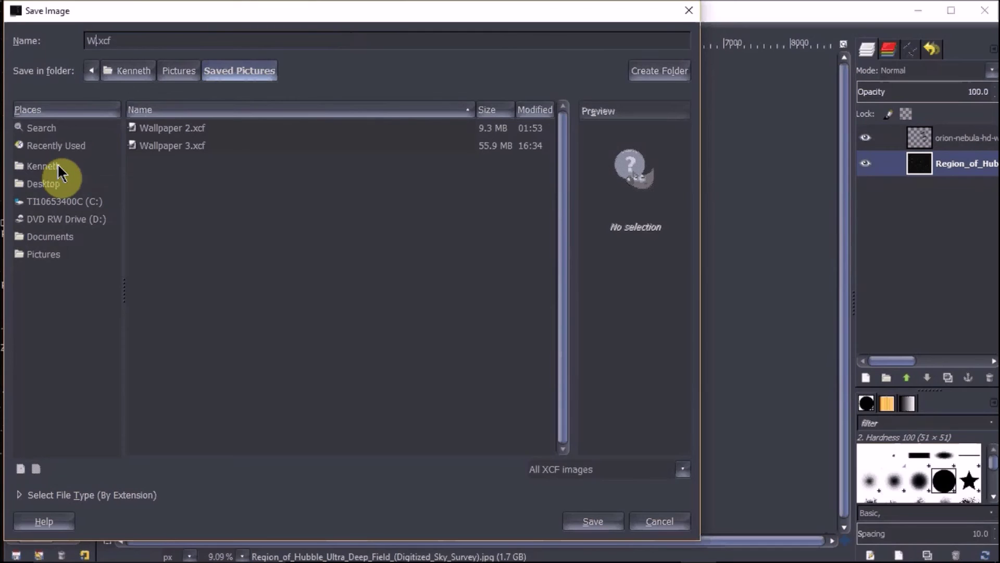
{"action": "type", "text": "aper 4"}
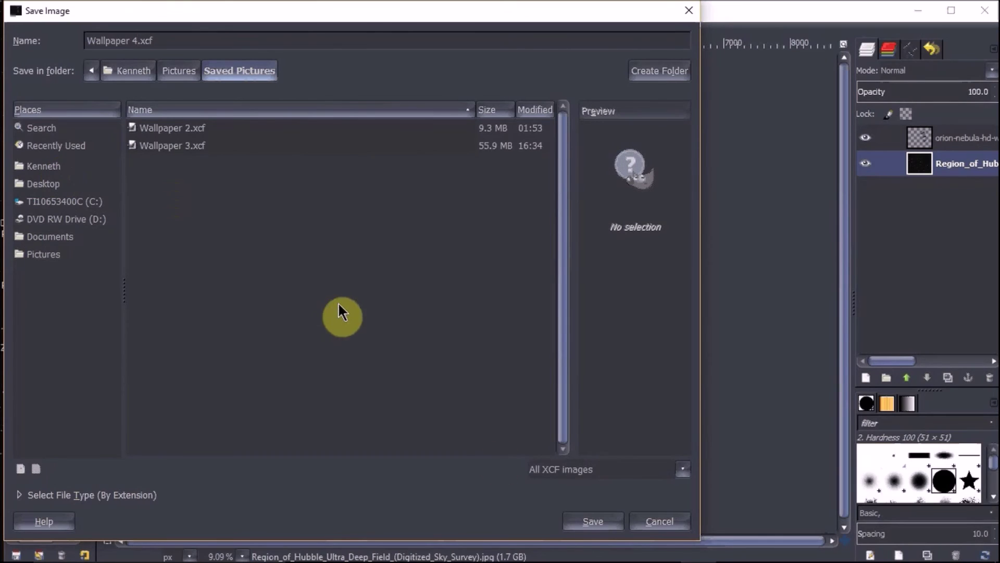
{"action": "left_click", "coordinate": [595, 523]}
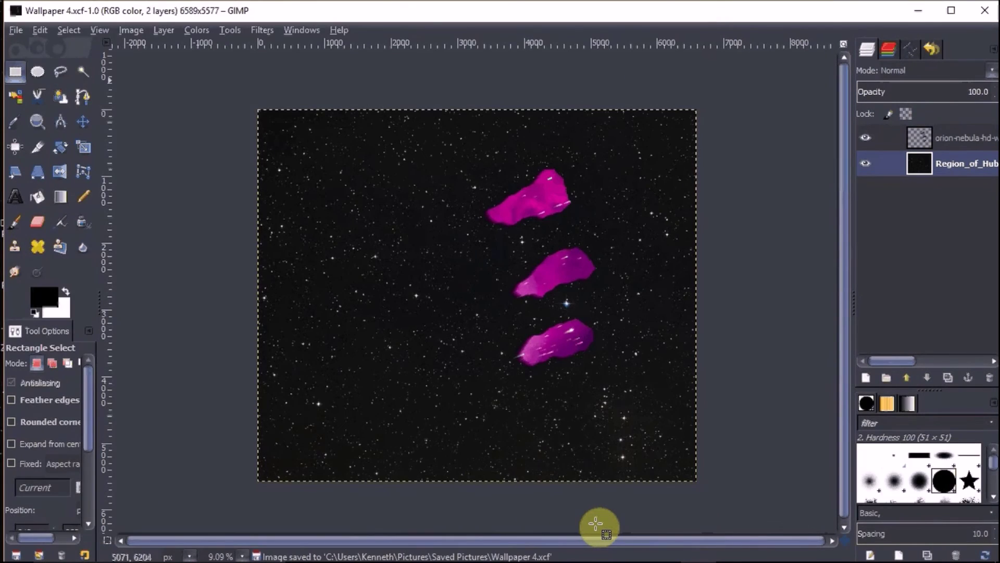
Export the composite as Wallpaper 4.png to the Saved Pictures folder with the existing PNG options and compression level 9.
{"action": "left_click", "coordinate": [16, 30]}
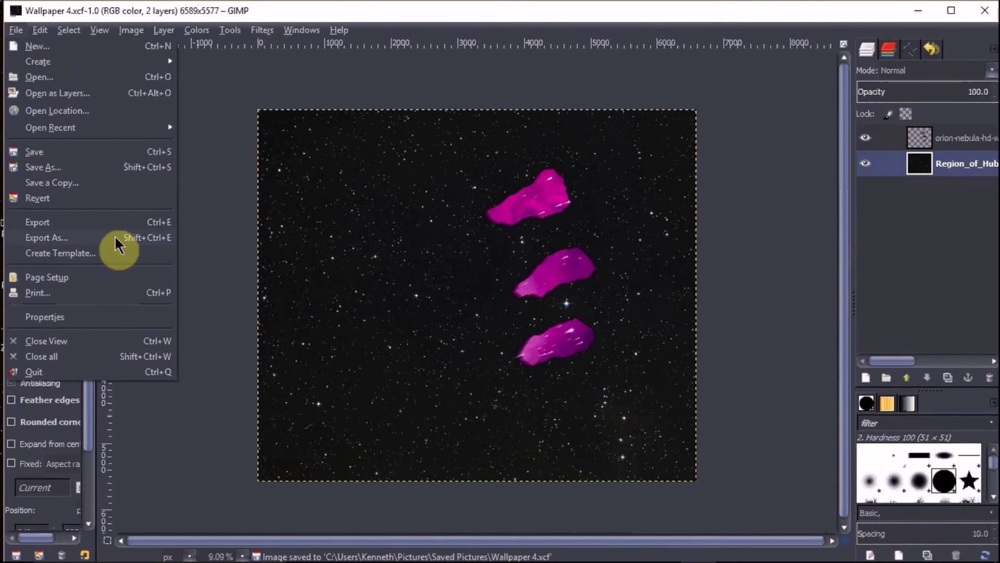
{"action": "left_click", "coordinate": [88, 221]}
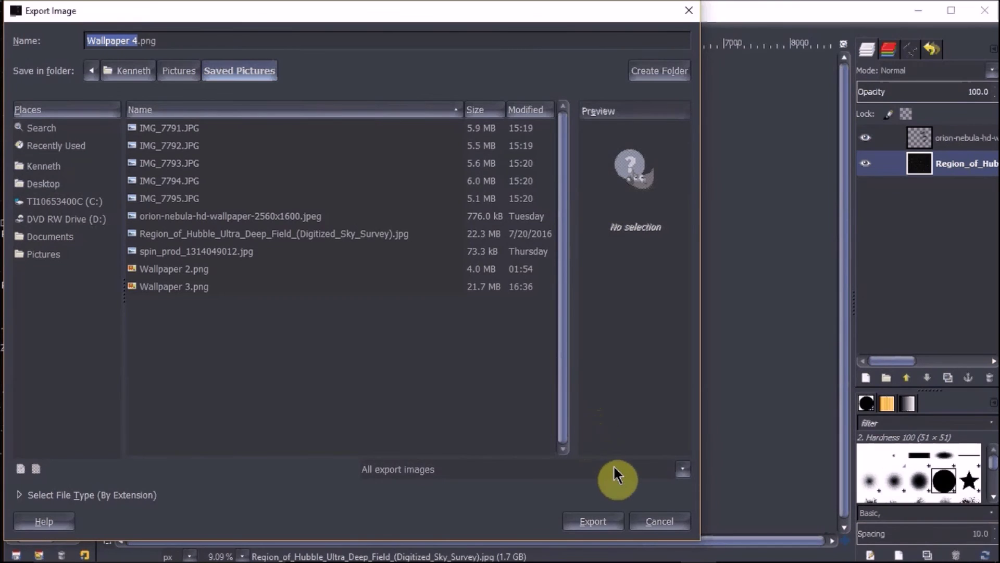
{"action": "left_click", "coordinate": [598, 521]}
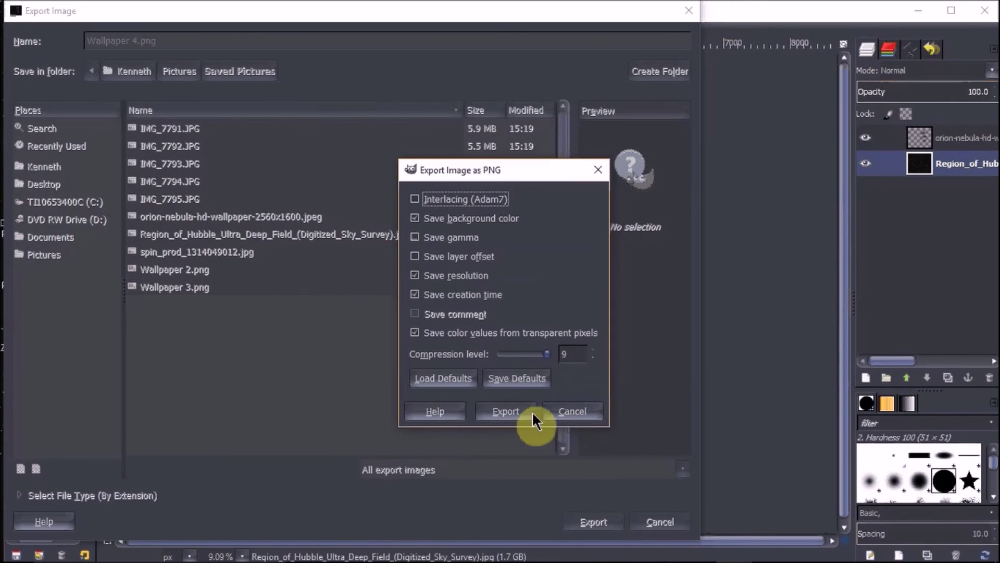
{"action": "left_click", "coordinate": [511, 412]}
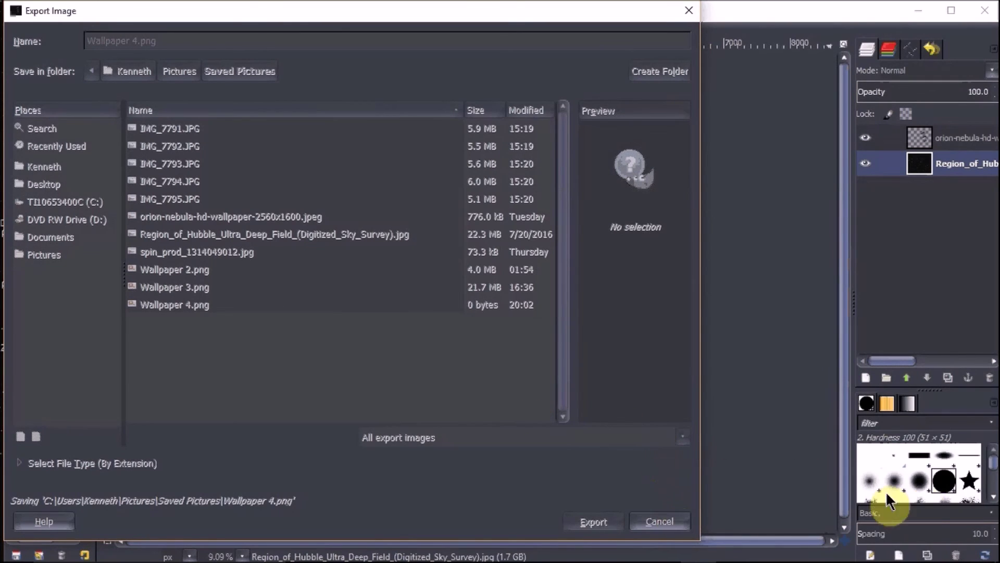
{"action": "mouse_move", "coordinate": [880, 562]}
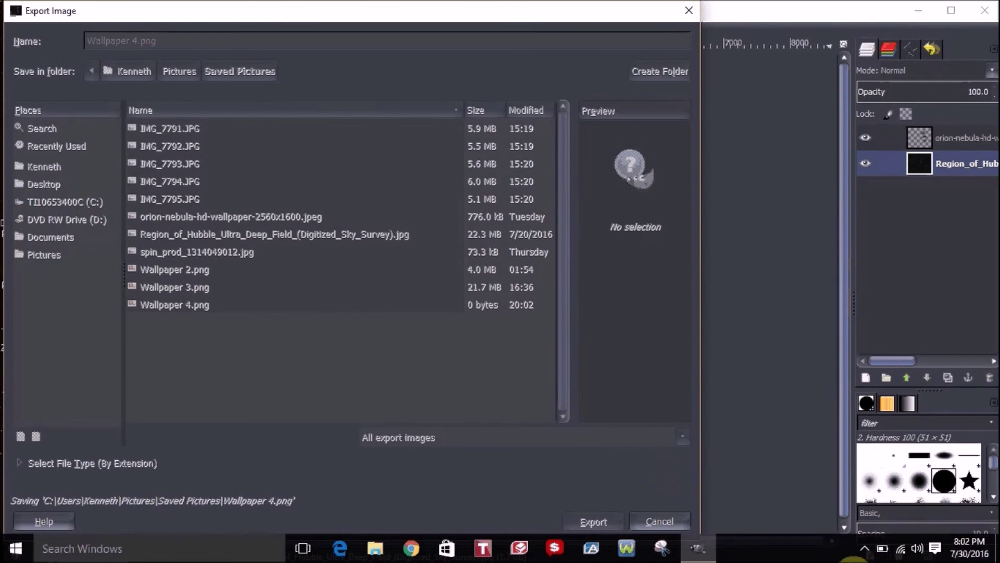
{"action": "left_click", "coordinate": [864, 553]}
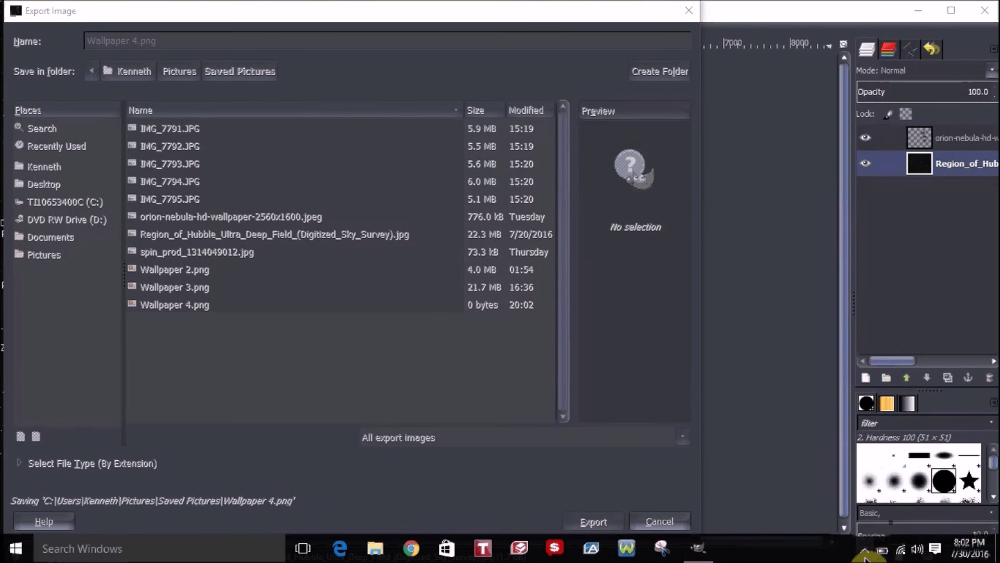
{"action": "right_click", "coordinate": [894, 522]}
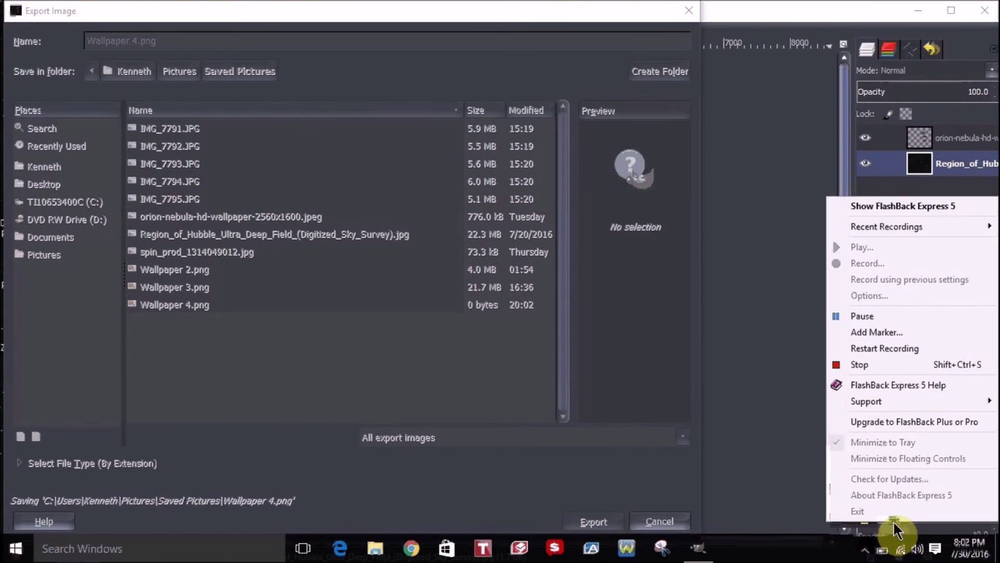
{"action": "left_click", "coordinate": [871, 317]}
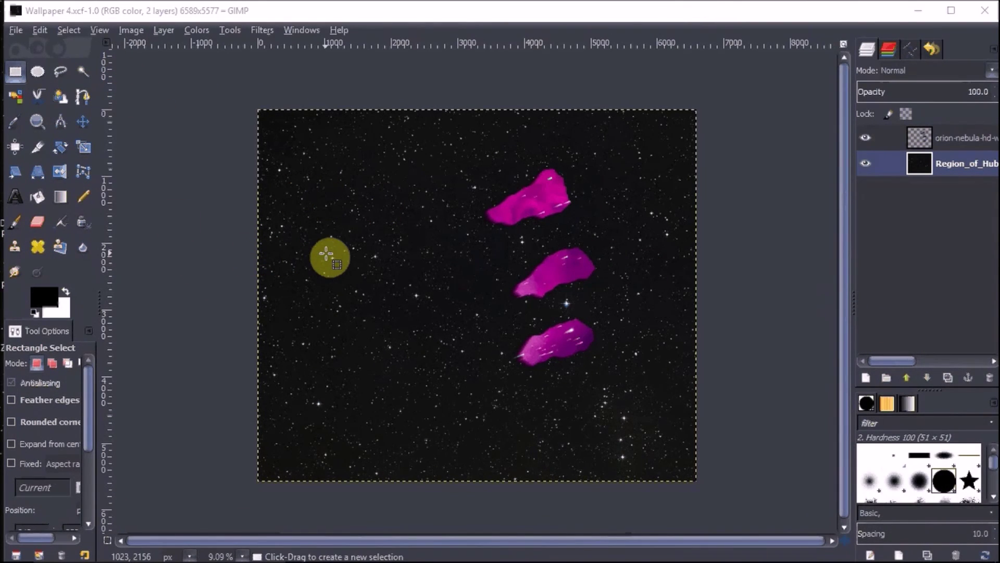
Switch to the Windows desktop, set Wallpaper 4 from Saved Pictures as the background picture in the personalization settings, and close the settings.
{"action": "left_click", "coordinate": [918, 15]}
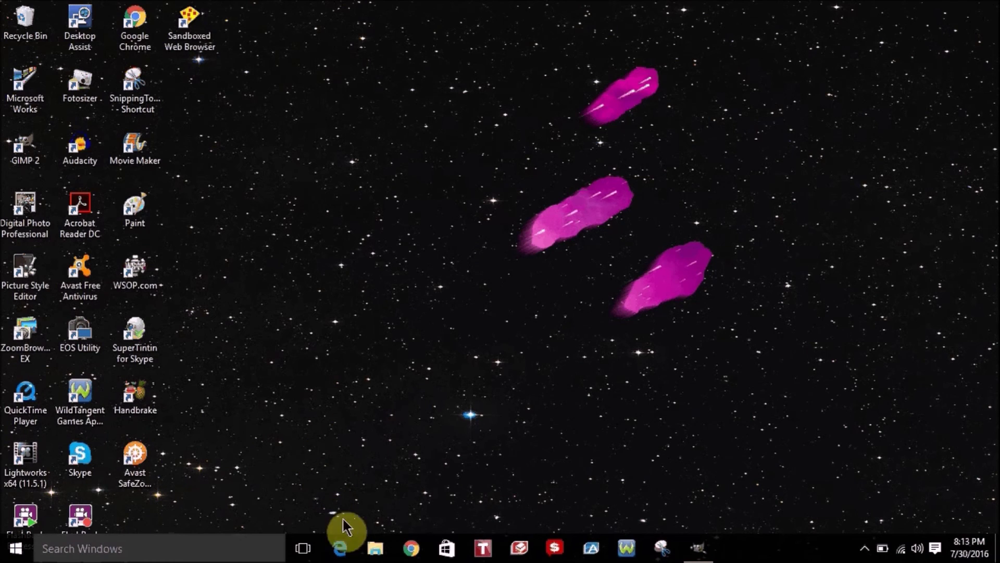
{"action": "right_click", "coordinate": [364, 487]}
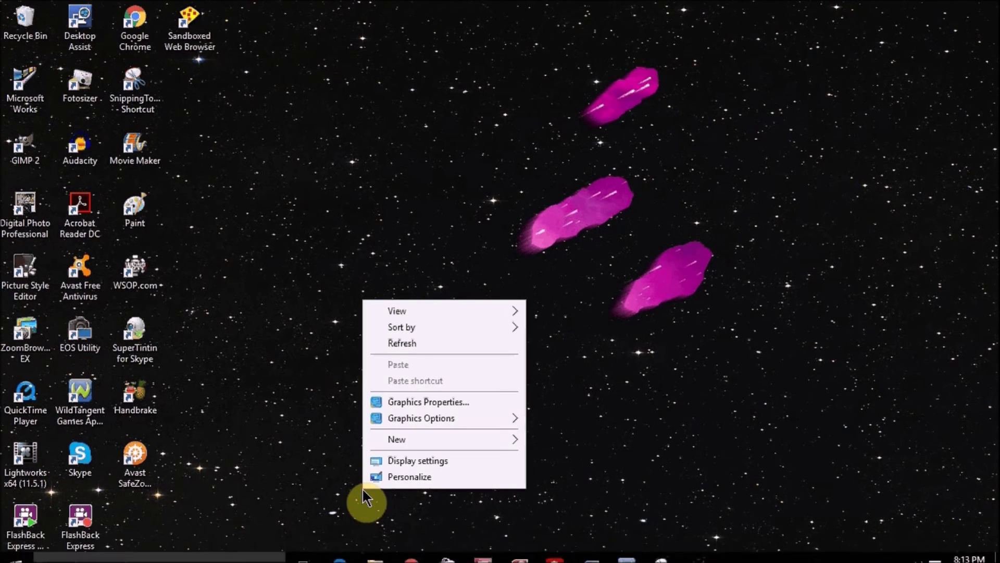
{"action": "left_click", "coordinate": [406, 476]}
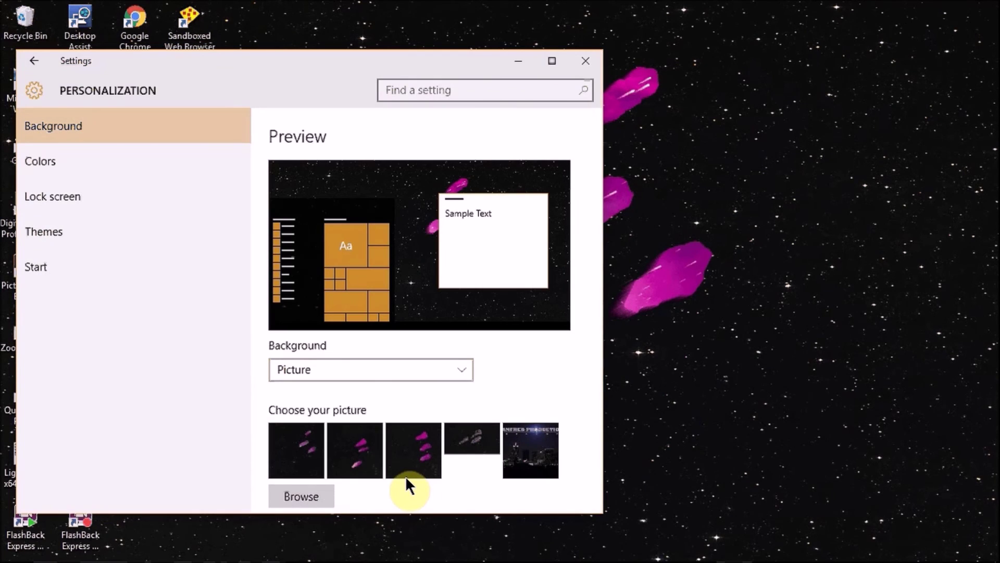
{"action": "left_click", "coordinate": [314, 492]}
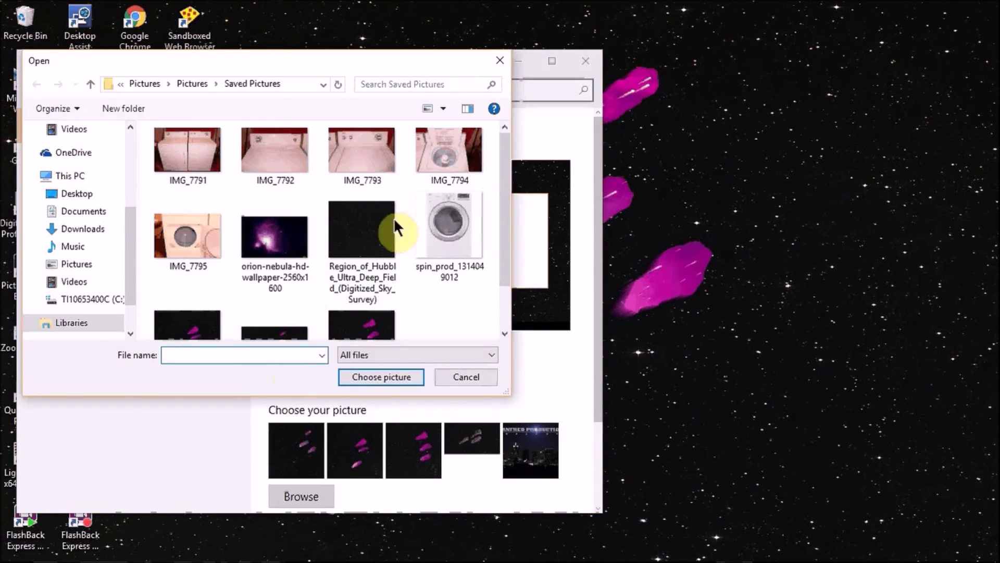
{"action": "scroll", "coordinate": [503, 309], "scroll_direction": "down", "scroll_amount": 1}
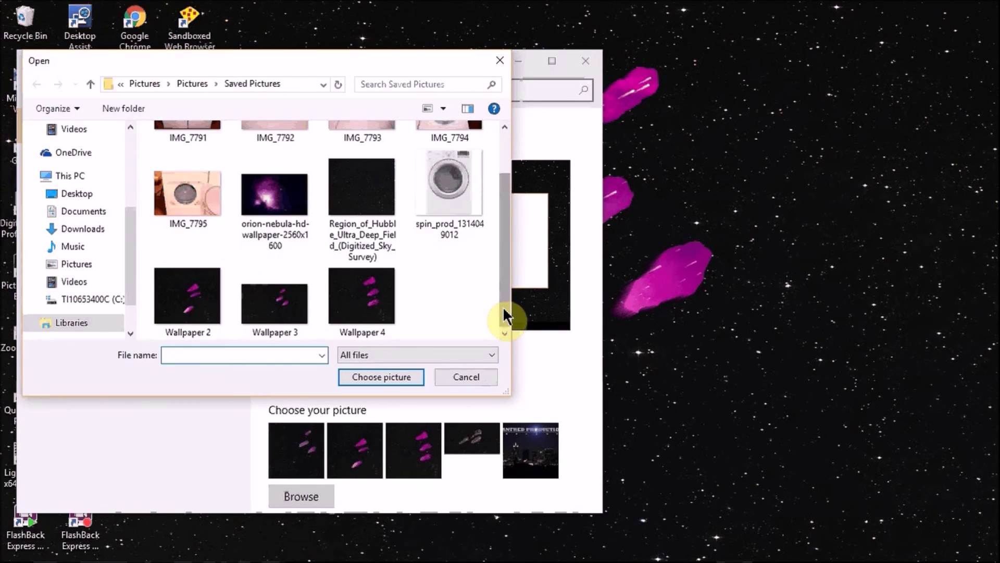
{"action": "left_click", "coordinate": [354, 311]}
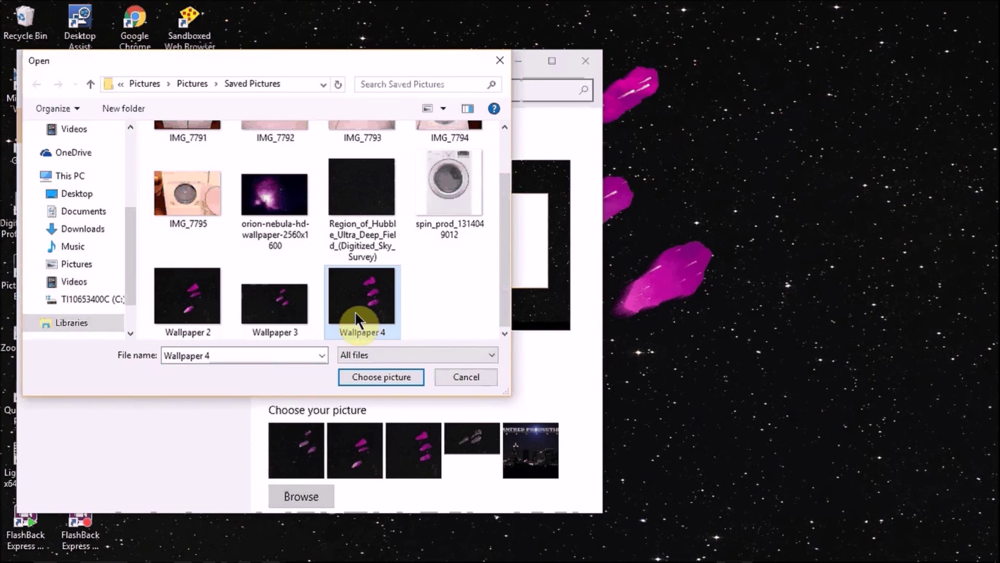
{"action": "left_click", "coordinate": [370, 373]}
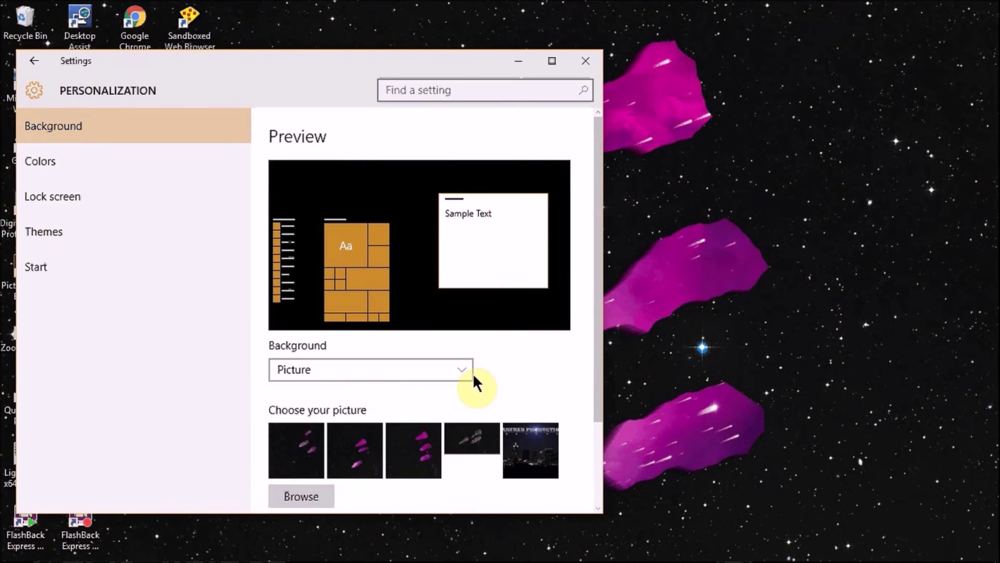
{"action": "left_click", "coordinate": [585, 62]}
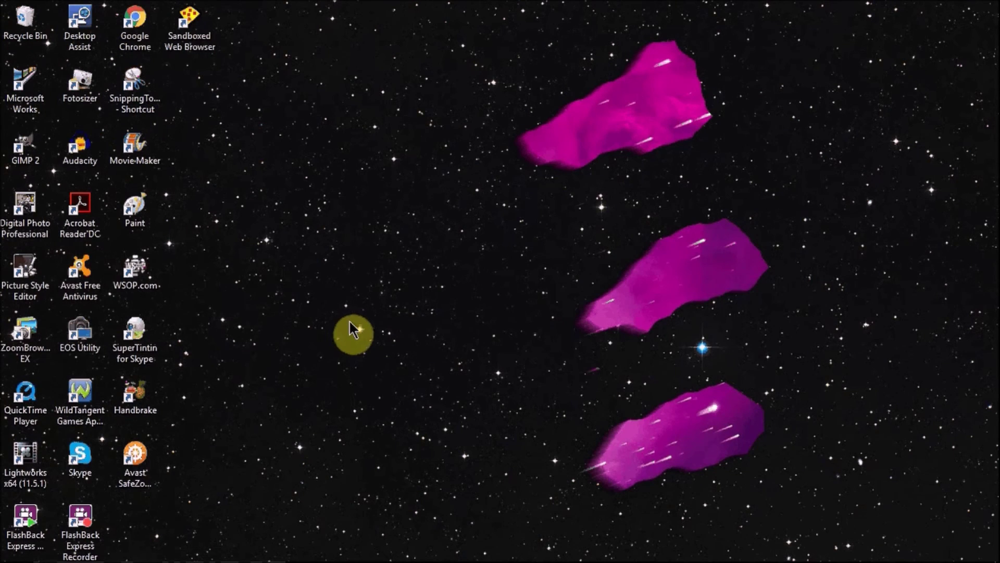
{"action": "mouse_move", "coordinate": [817, 557]}
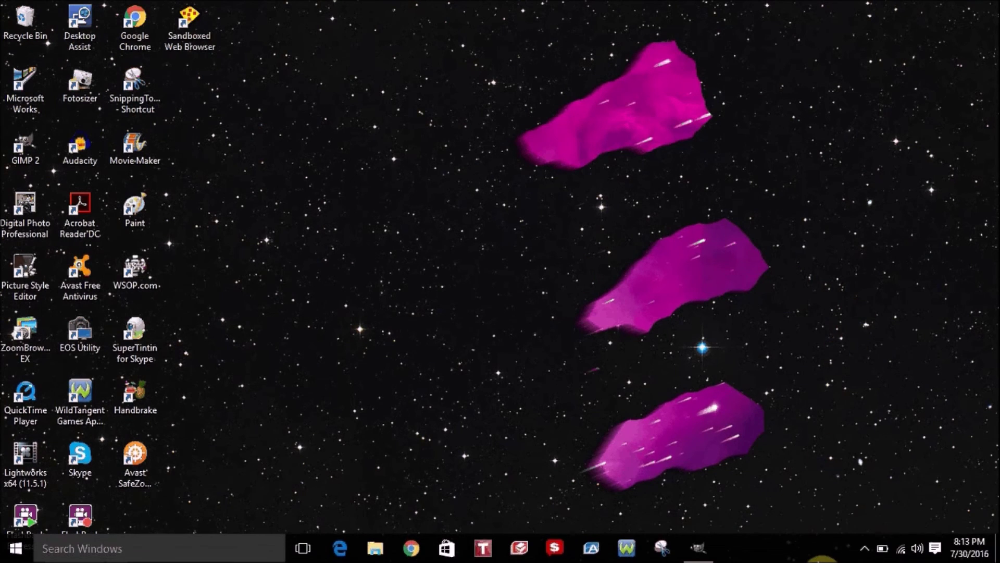
{"action": "left_click", "coordinate": [864, 549]}
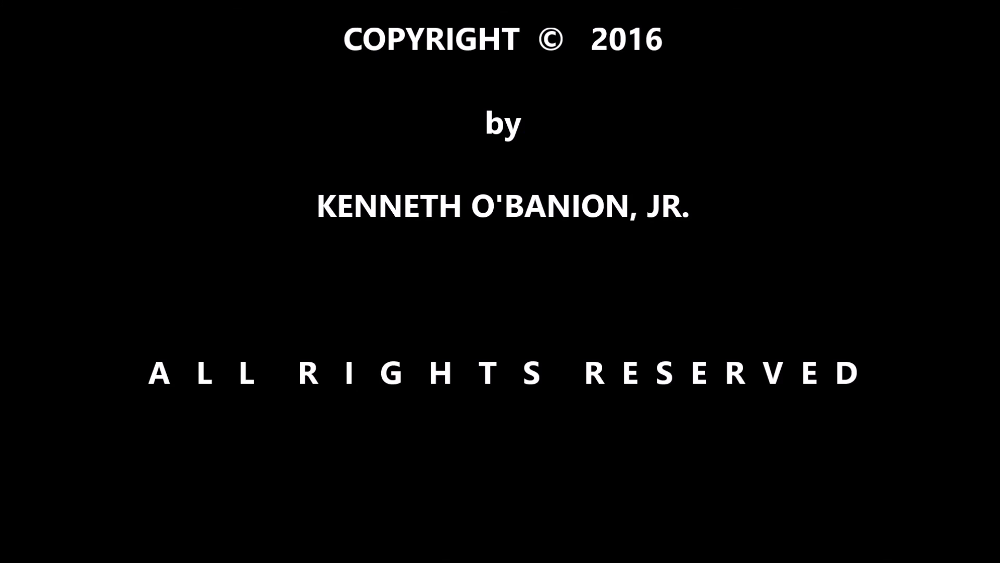